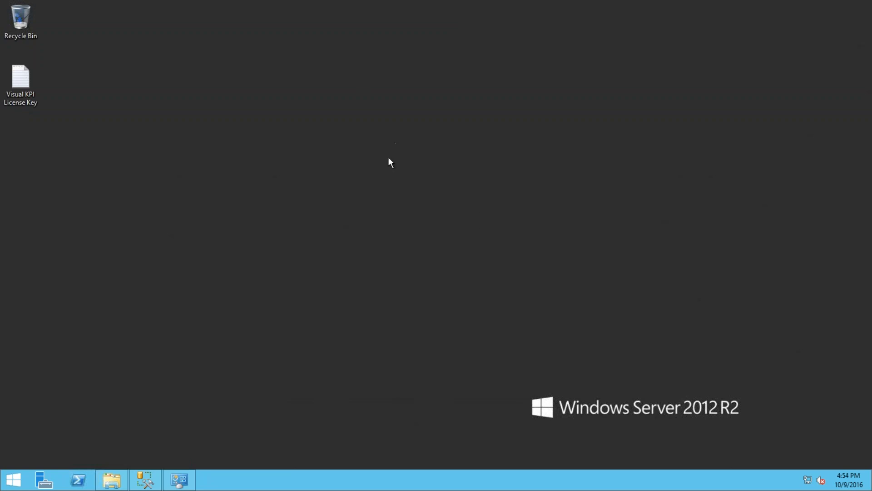
- Start the Add Roles and Features Wizard with role-based installation on the local server
left_click(44, 480)
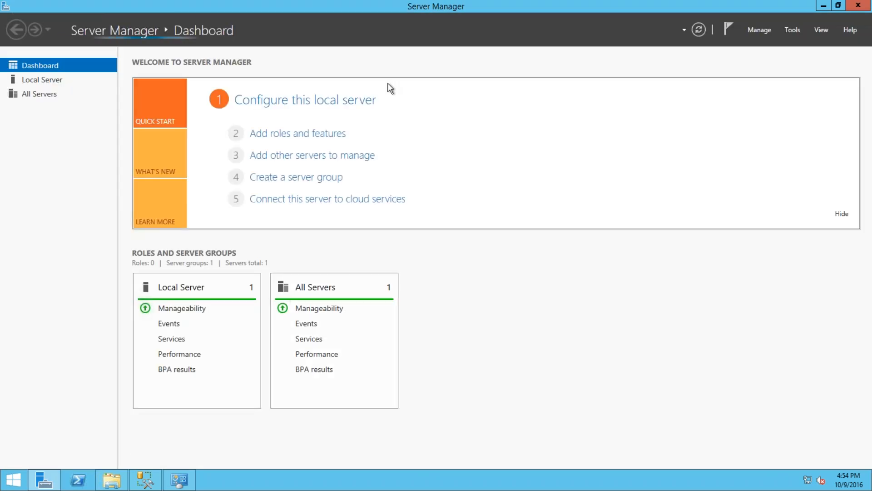
left_click(758, 31)
left_click(708, 44)
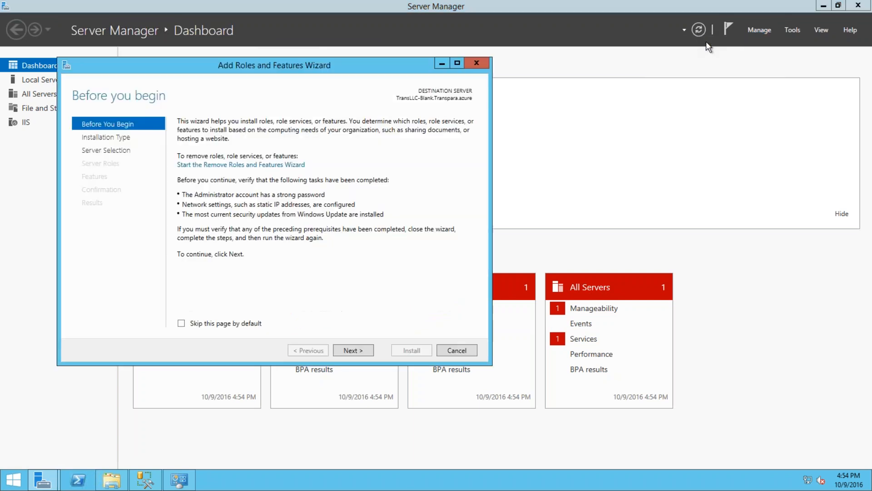
left_click(347, 350)
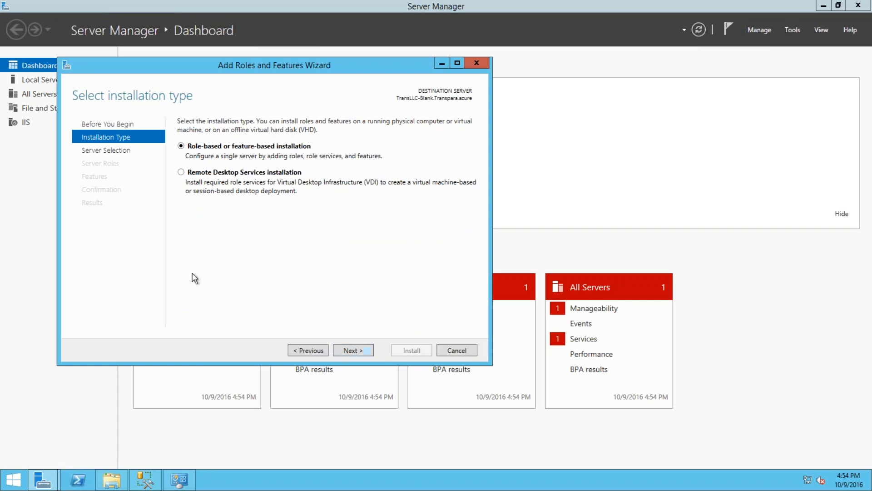
left_click(343, 349)
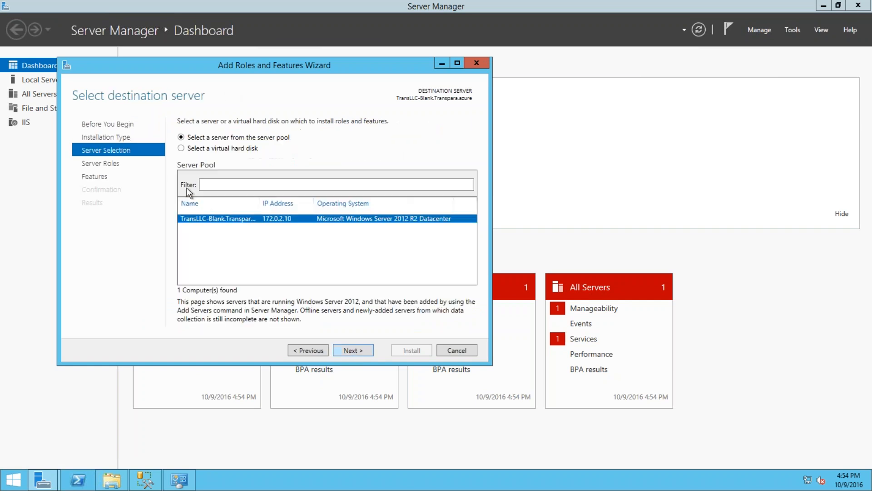
left_click(359, 352)
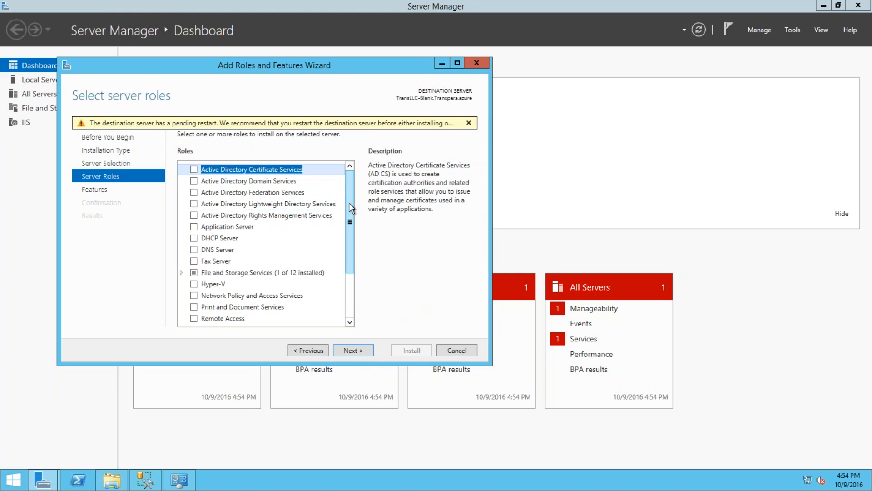
- Expand Web Server (IIS) to review Common HTTP Features, Health and Diagnostics, and Performance
left_click_drag(350, 221, 354, 295)
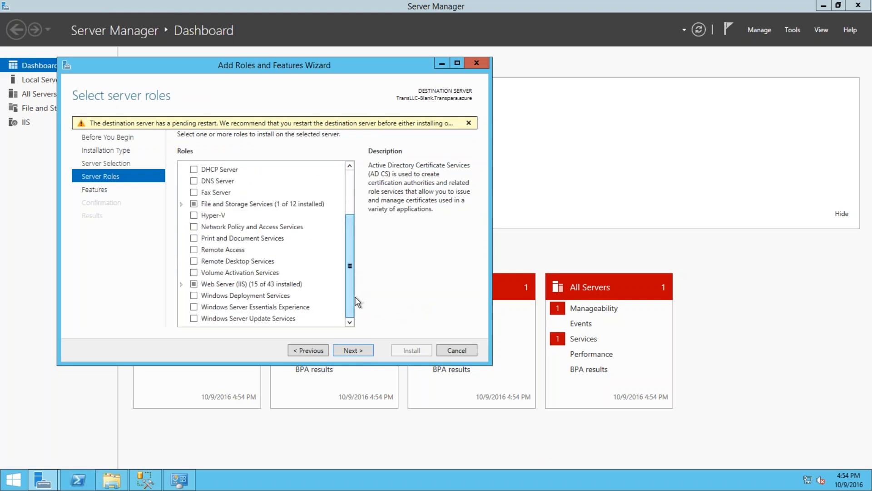
left_click(181, 285)
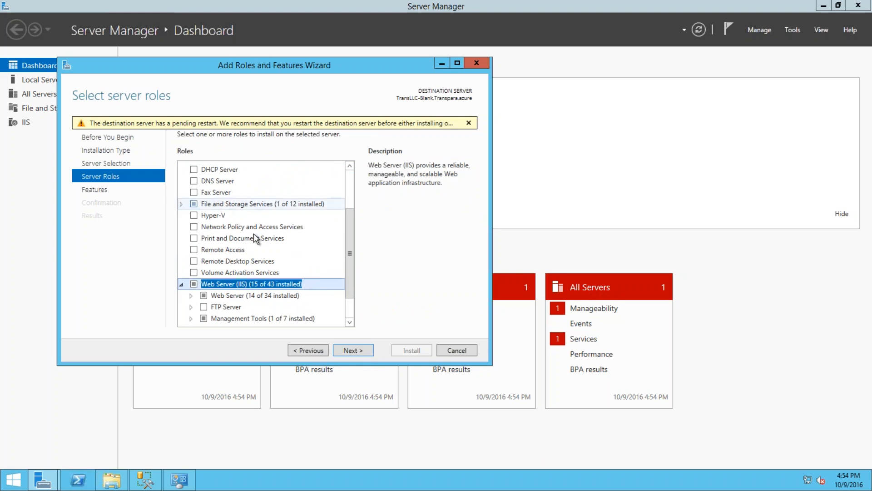
left_click_drag(353, 262, 350, 303)
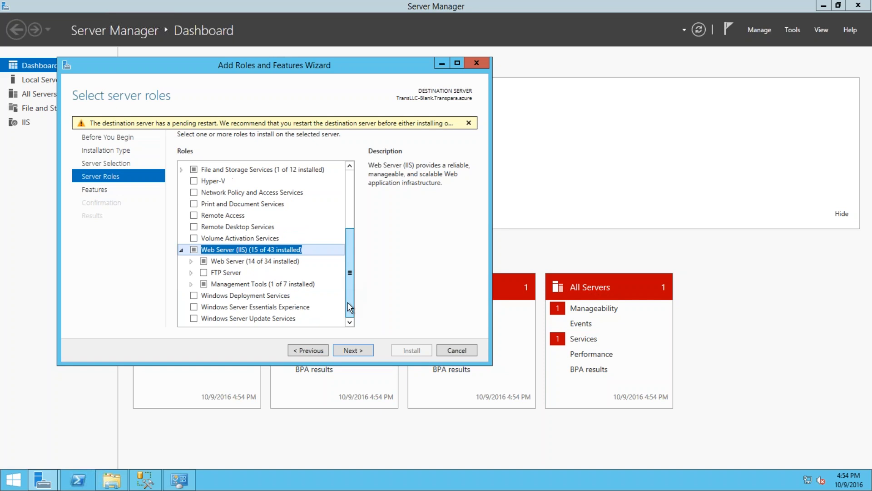
left_click(191, 262)
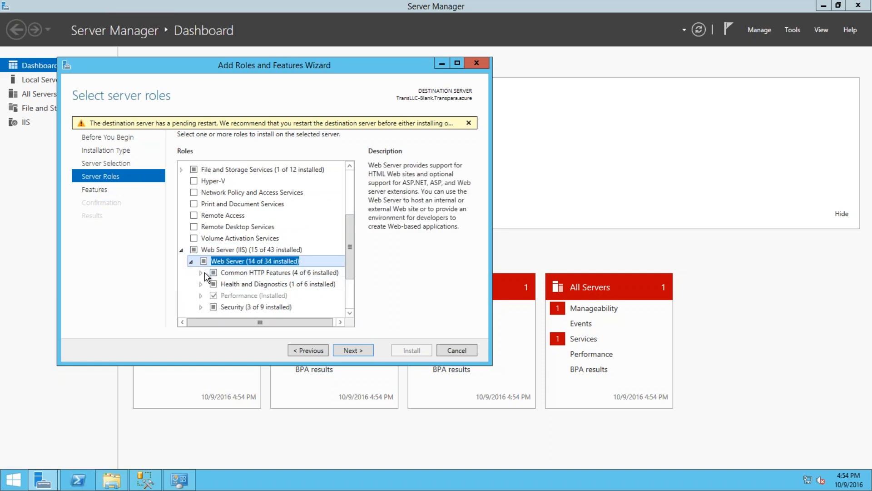
left_click(205, 273)
double_click(247, 273)
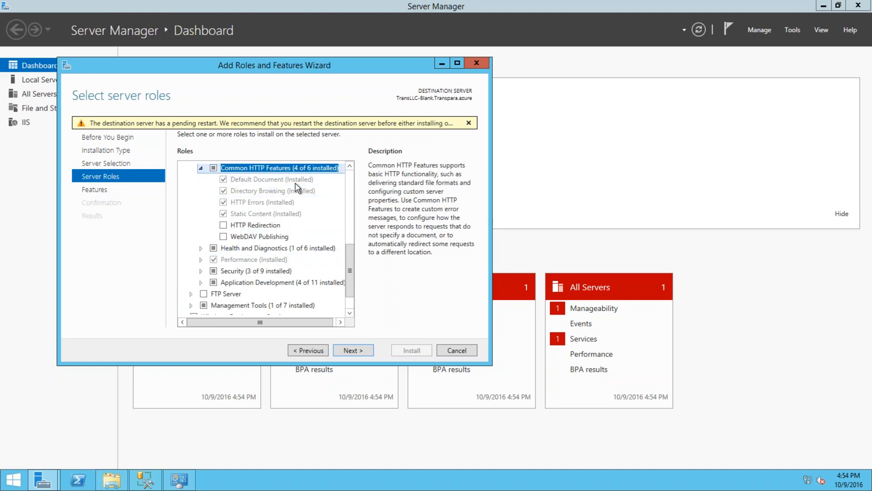
left_click(201, 249)
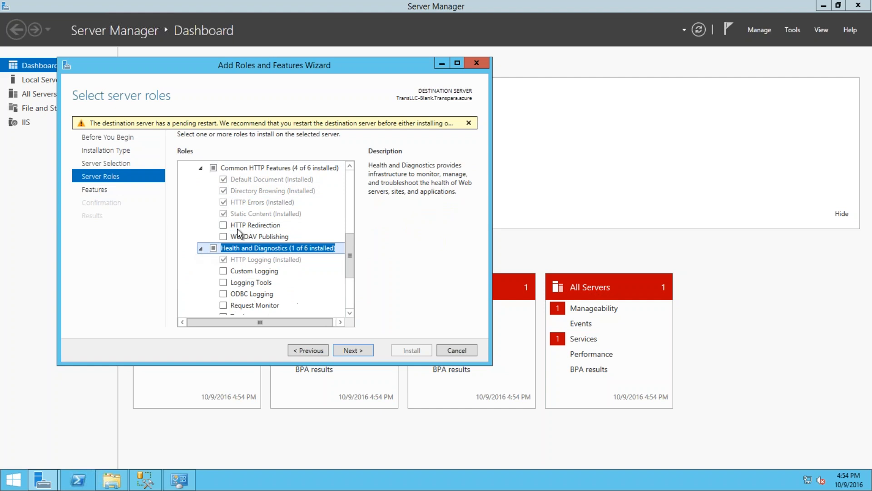
scroll(291, 213, "down", 3)
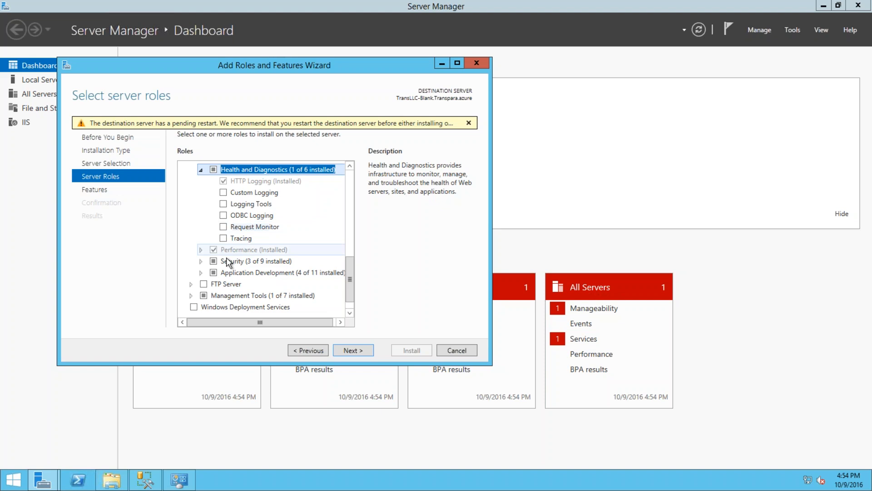
left_click(202, 251)
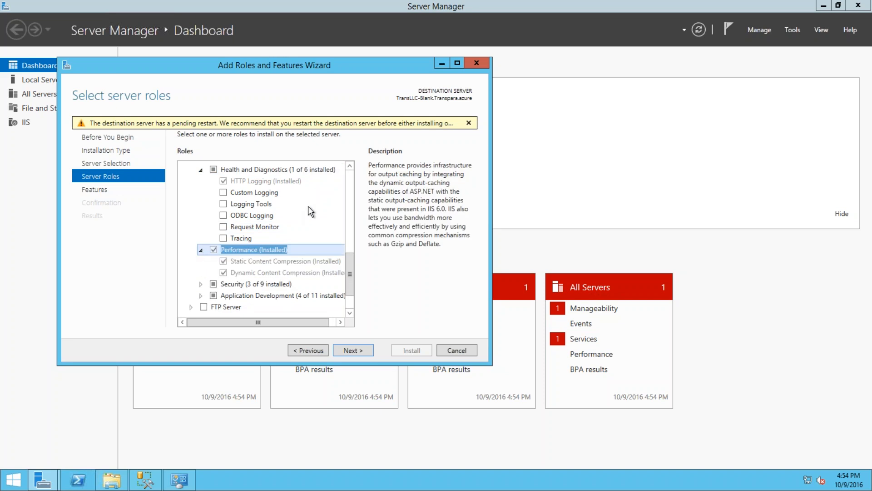
- Review the Security, Application Development and Management Tools sub-features, then advance to Select features
scroll(312, 206, "down", 2)
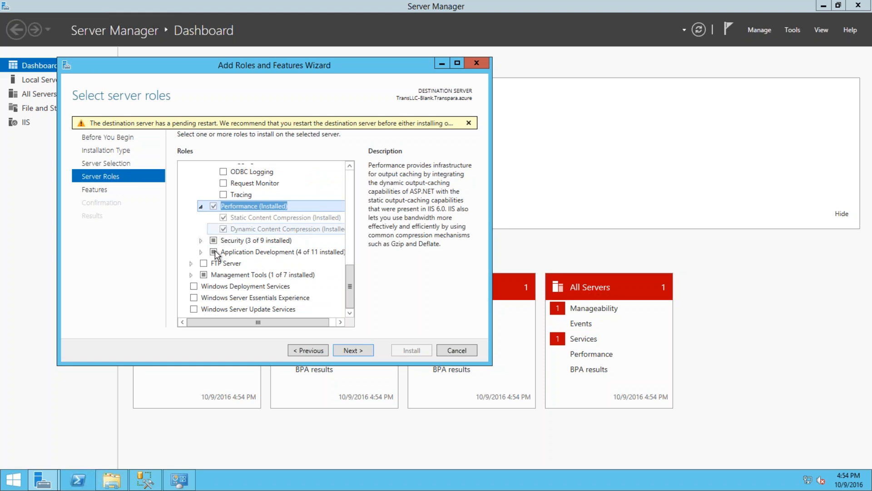
left_click(202, 244)
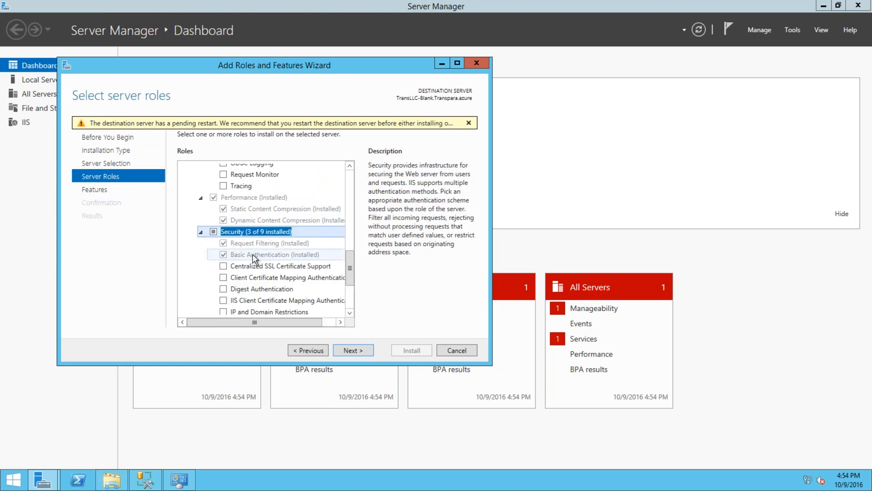
scroll(253, 255, "down", 2)
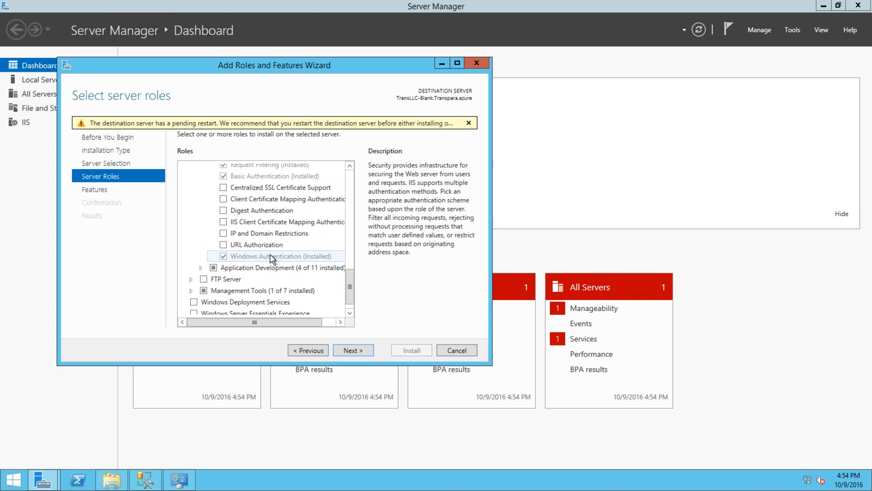
left_click(201, 267)
scroll(295, 236, "down", 2)
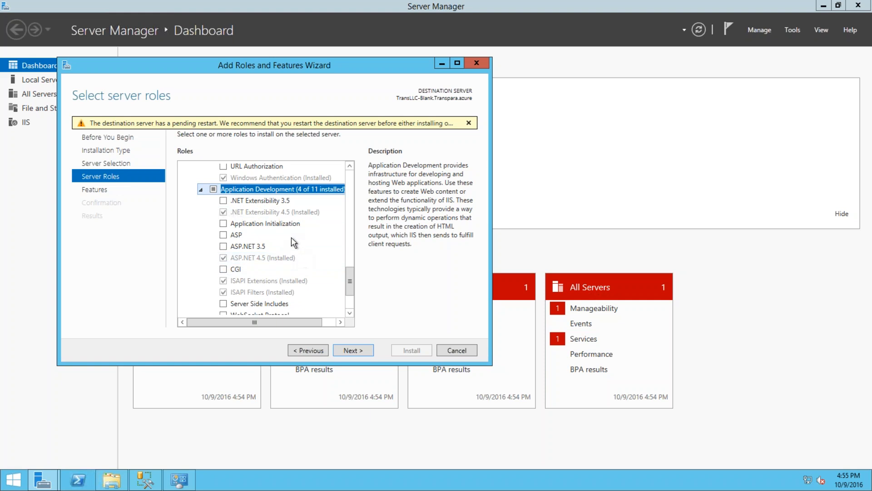
scroll(289, 241, "down", 2)
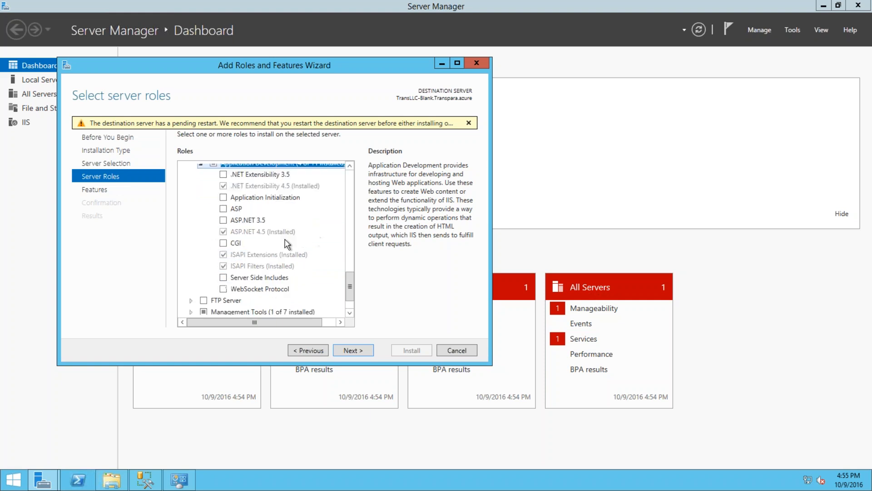
scroll(287, 244, "down", 1)
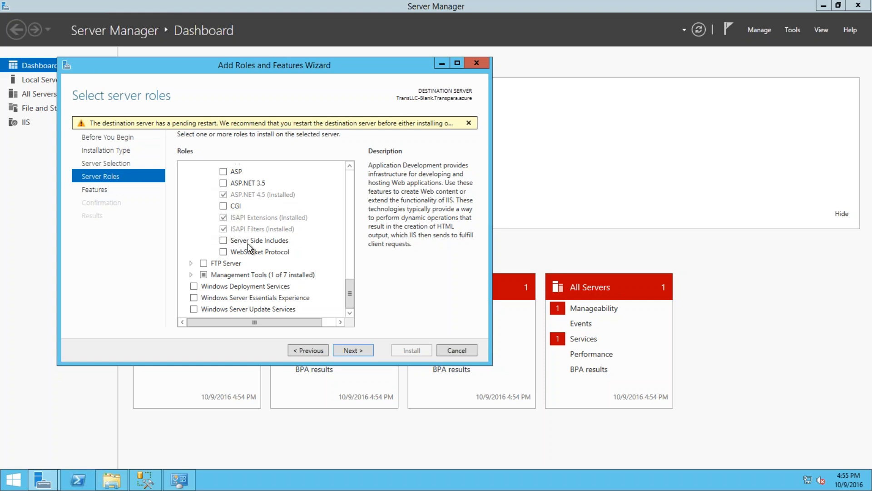
left_click(192, 275)
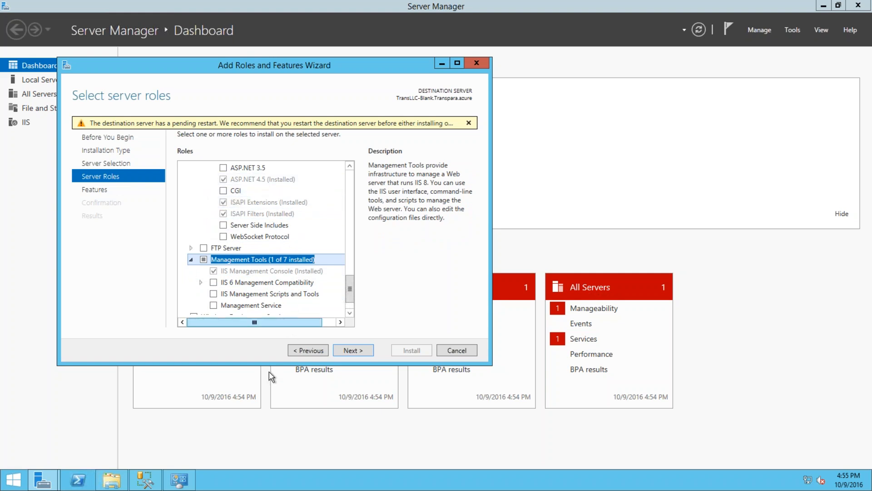
left_click(354, 350)
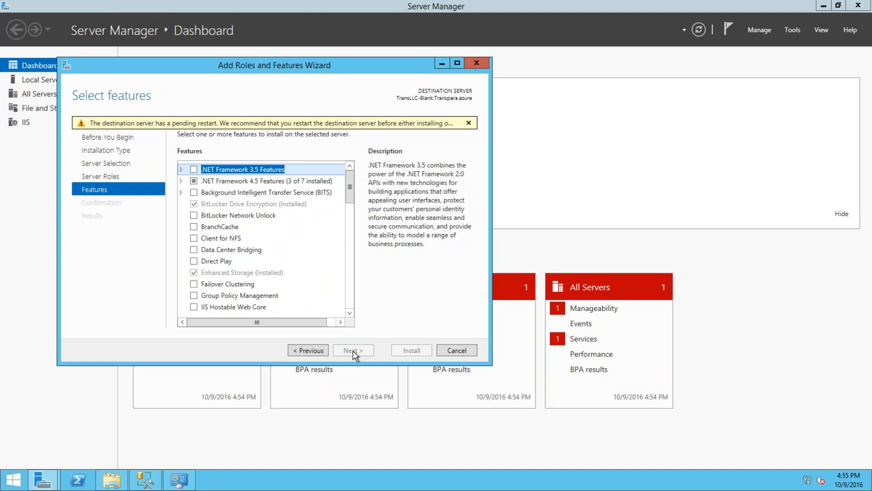
- Cancel the Add Roles and Features Wizard and minimize Server Manager
left_click(456, 350)
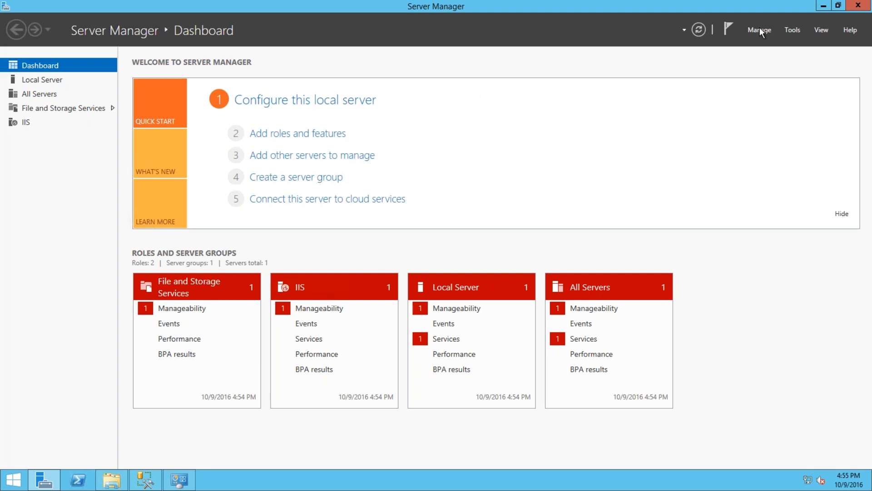
left_click(824, 6)
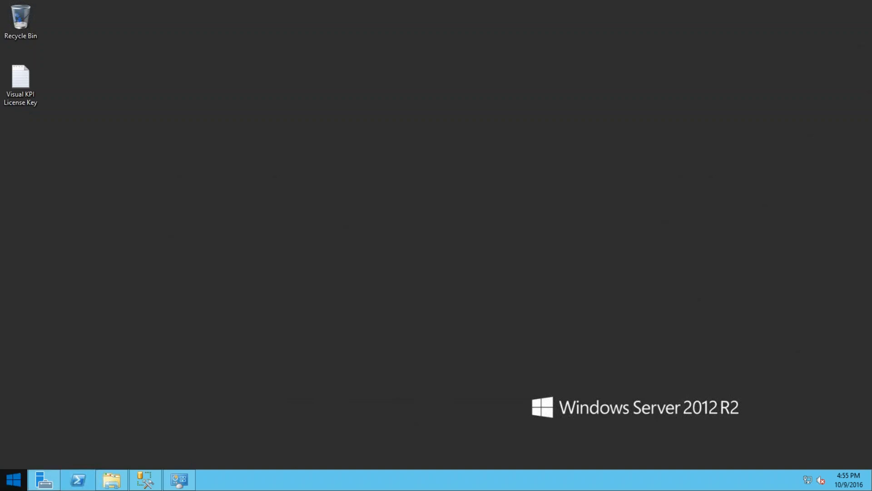
- Review the installed programs list in Control Panel's Programs and Features, then close it
left_click(3, 488)
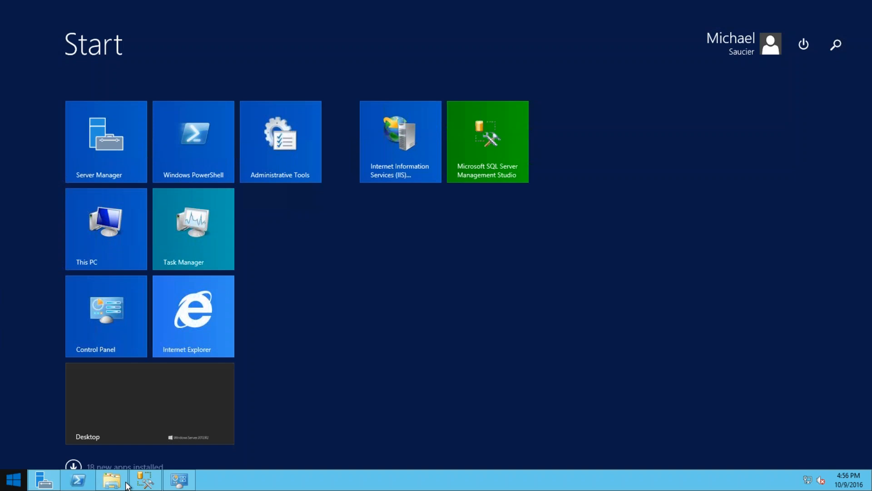
left_click(179, 480)
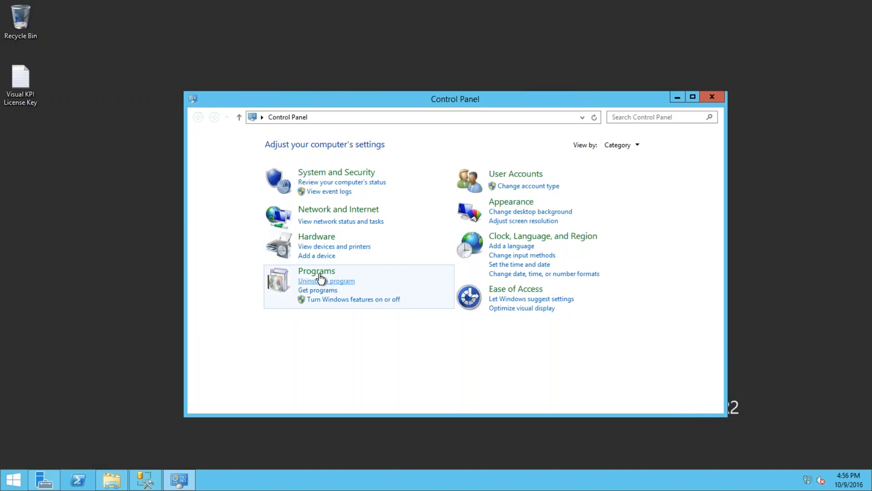
left_click(317, 273)
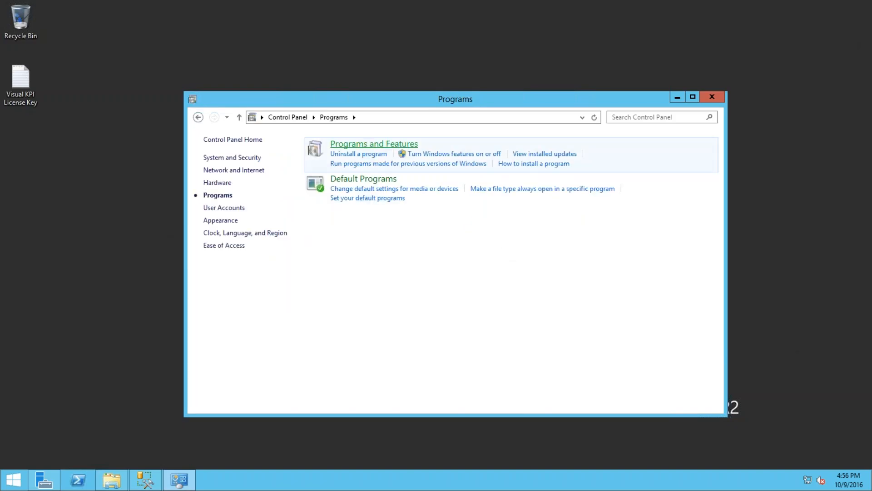
left_click(374, 144)
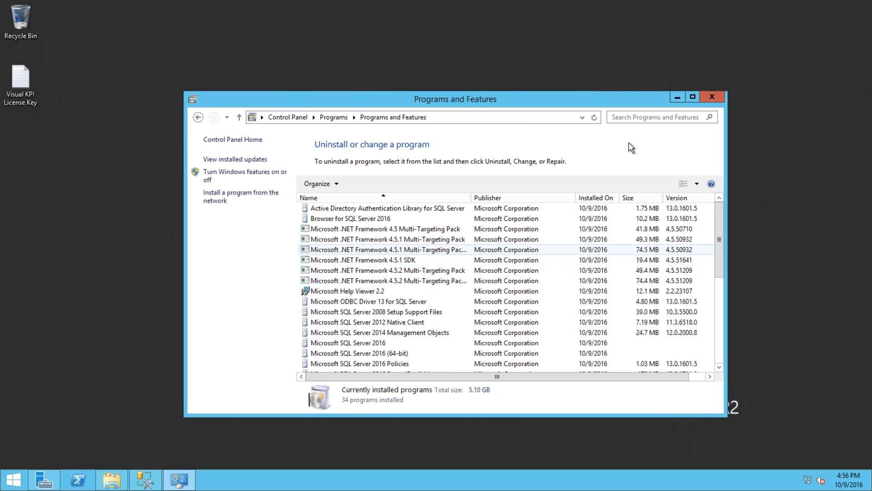
left_click(712, 98)
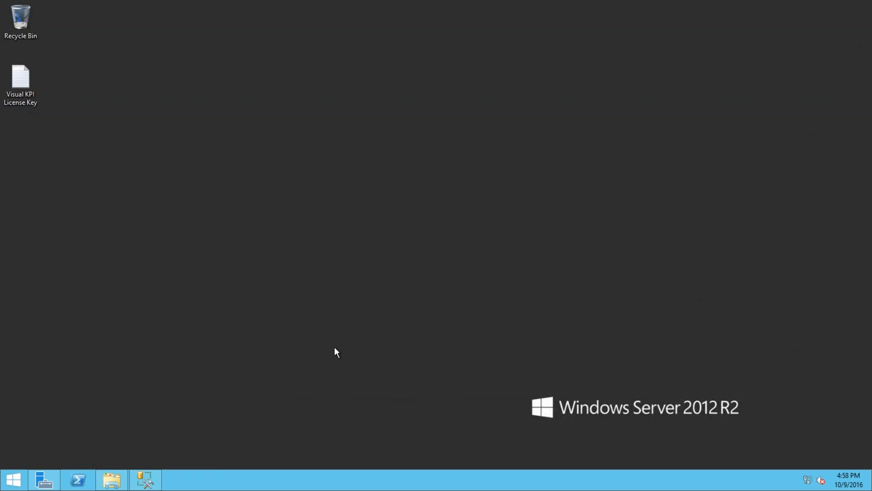
- In SSMS, expand Security > Logins, widen Object Explorer, and select the Windows domain login
left_click(146, 480)
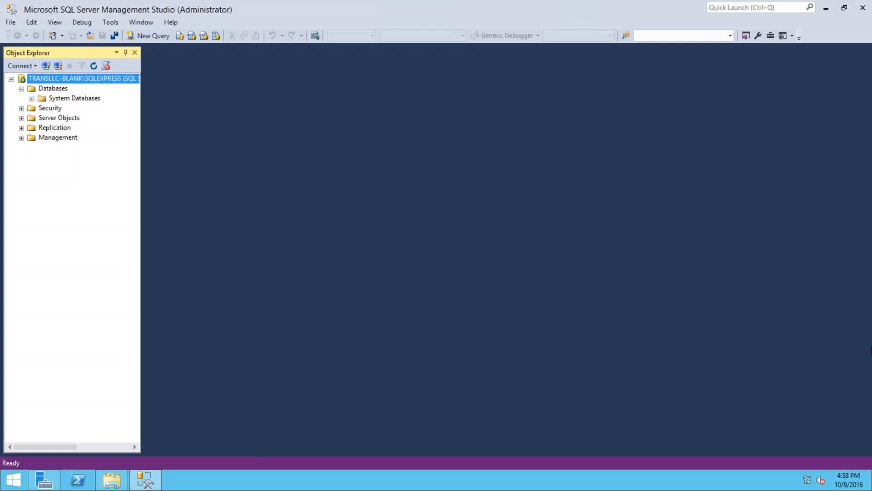
left_click(21, 88)
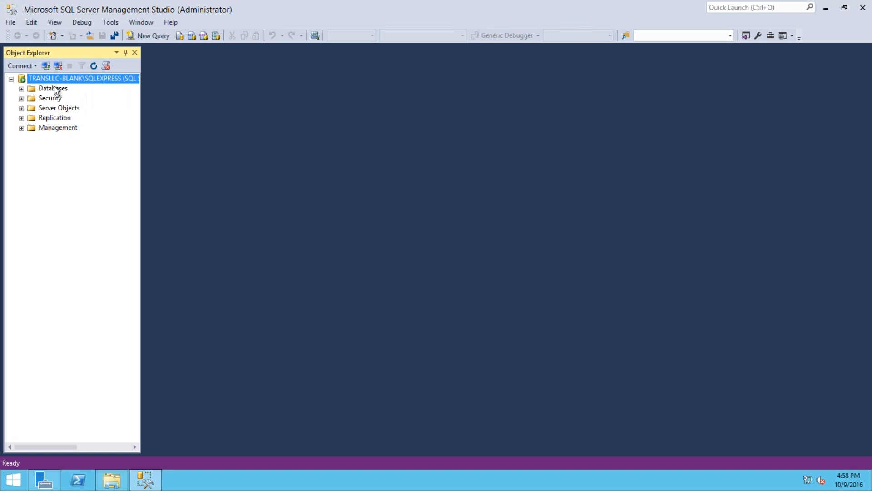
left_click(22, 89)
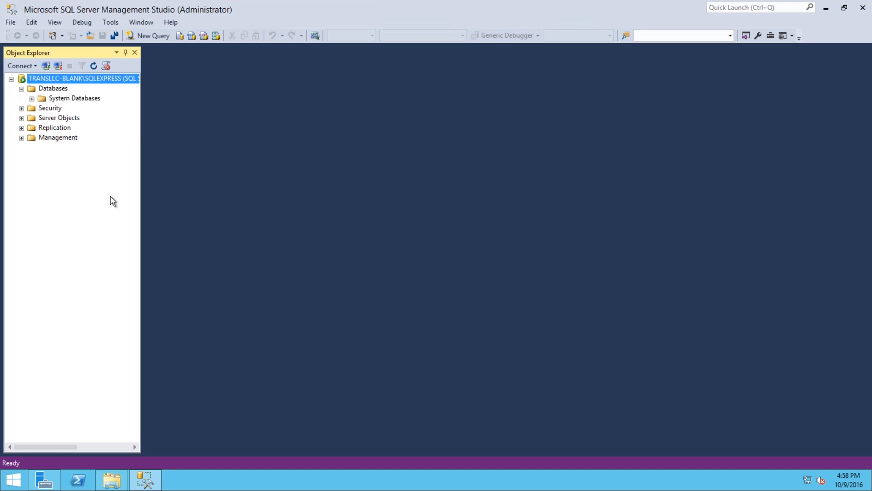
left_click(21, 109)
left_click(32, 118)
left_click_drag(143, 269, 218, 268)
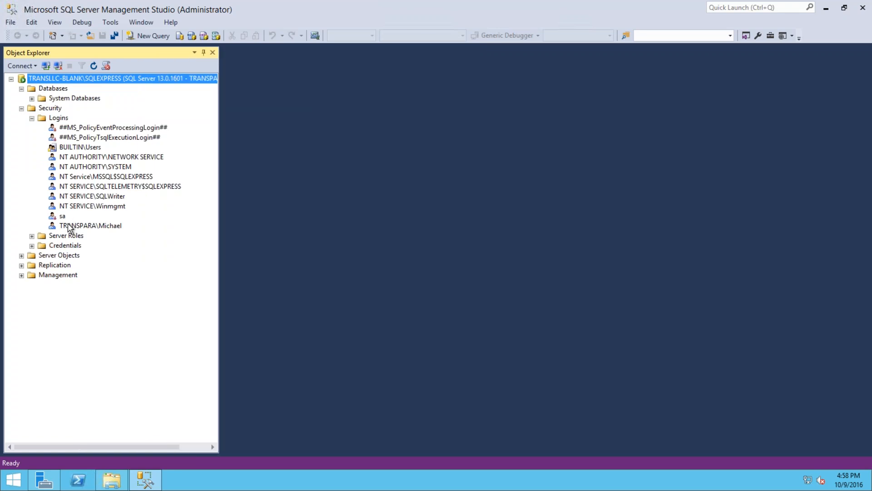
left_click(96, 226)
double_click(94, 224)
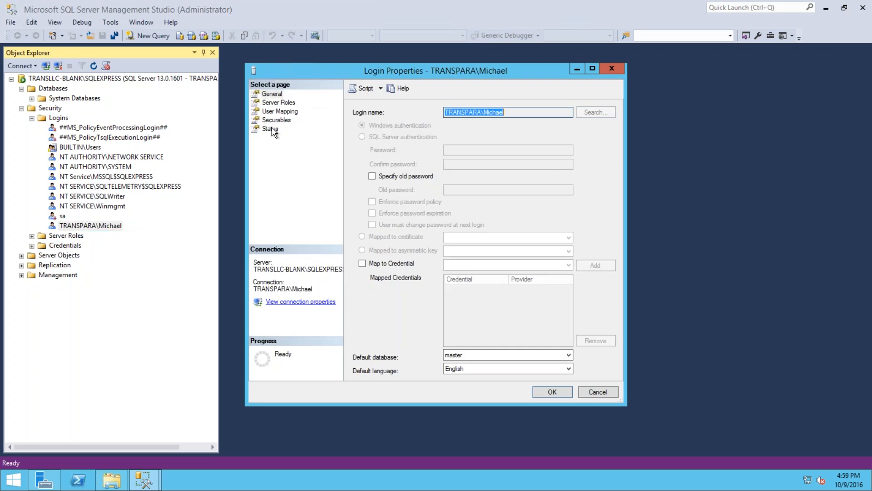
left_click(282, 104)
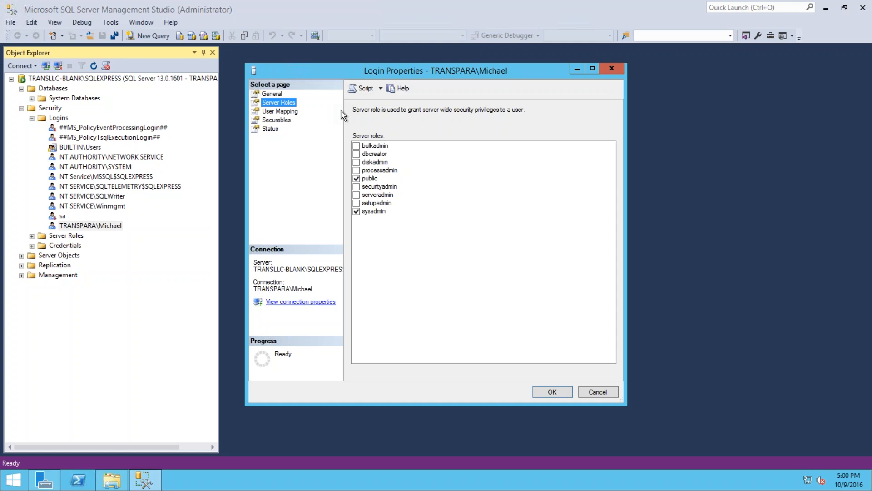
left_click(612, 69)
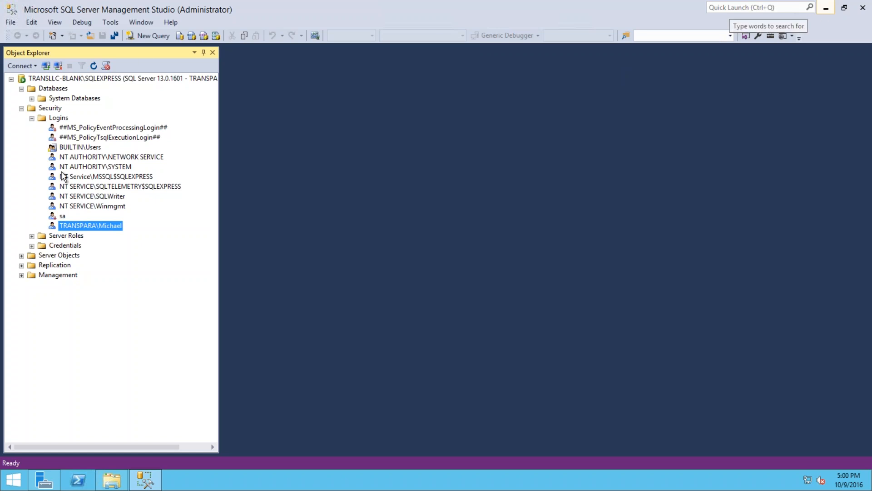
- Create a new database named 'test' under Databases
right_click(57, 90)
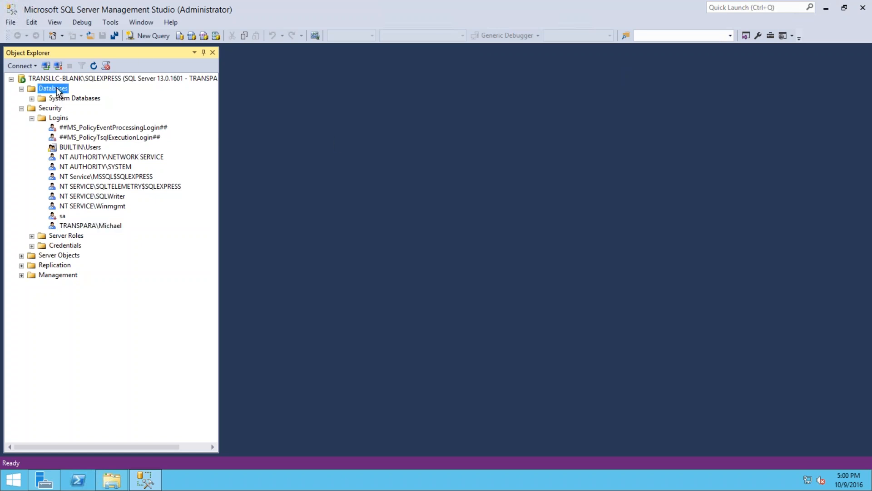
left_click(87, 94)
type("test")
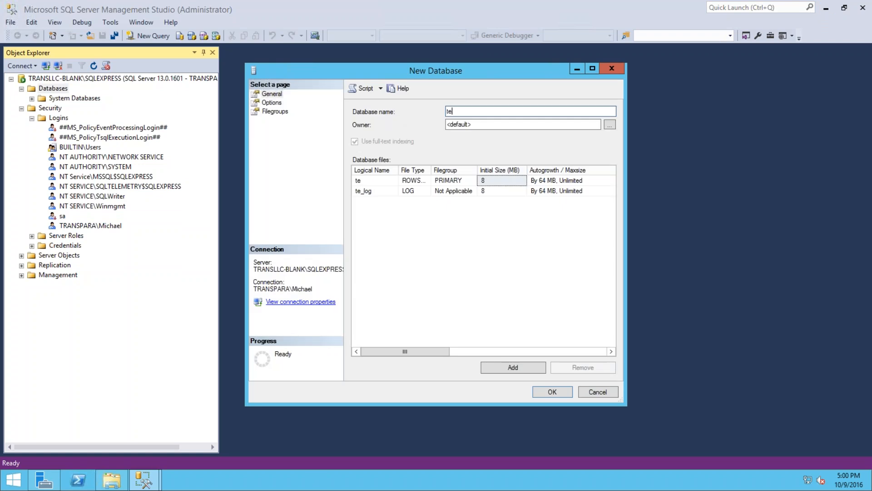
left_click(550, 394)
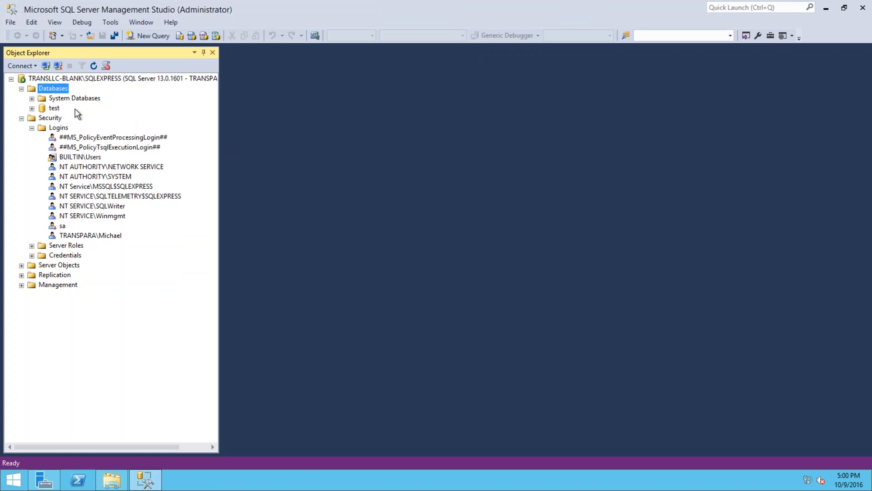
- Delete the 'test' database, confirming in the Delete Object dialog
right_click(55, 109)
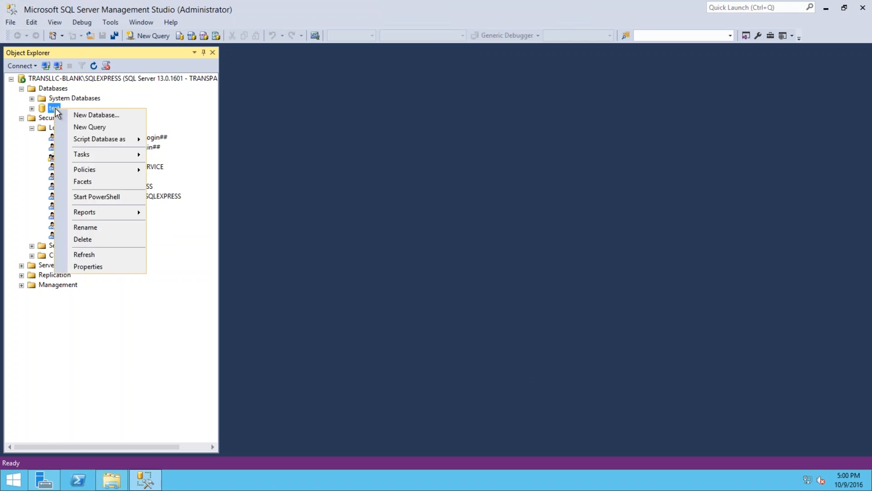
mouse_move(117, 174)
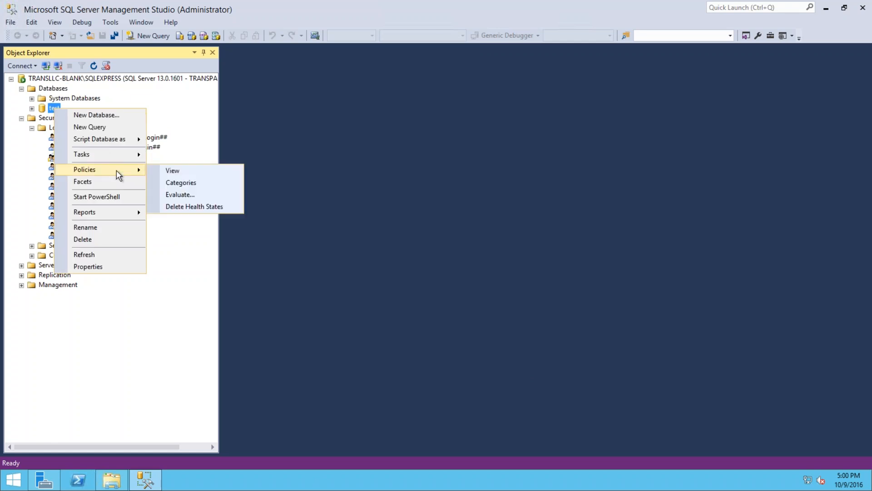
mouse_move(124, 156)
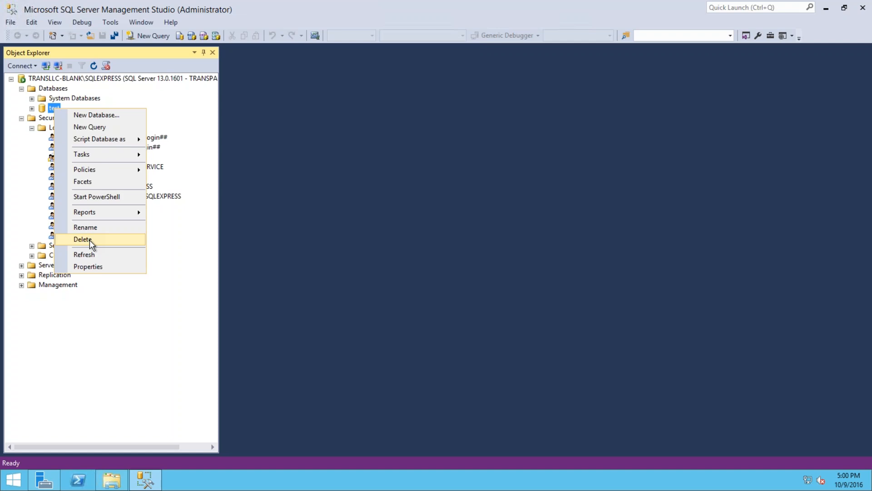
left_click(89, 240)
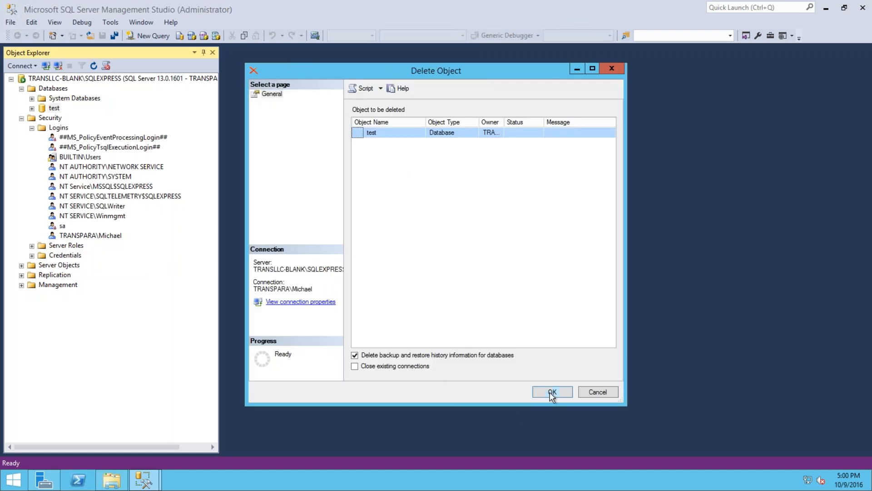
left_click(549, 392)
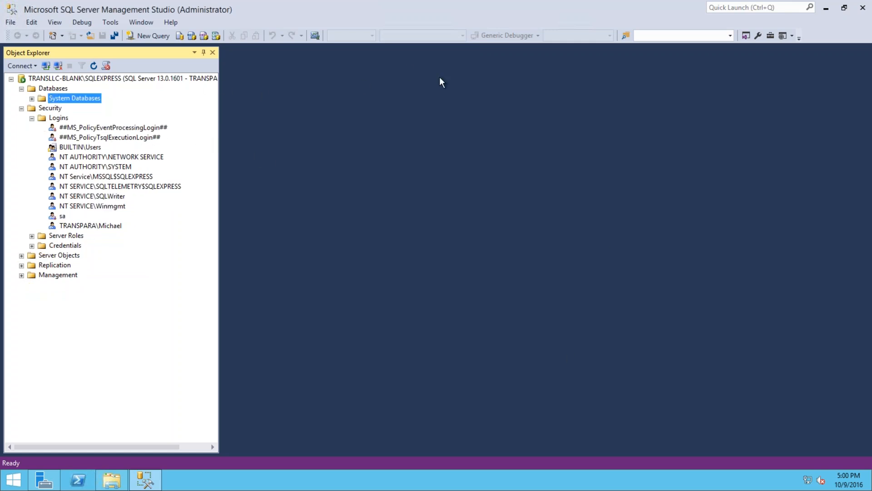
- Minimize SQL Server Management Studio to reveal the desktop
left_click(826, 12)
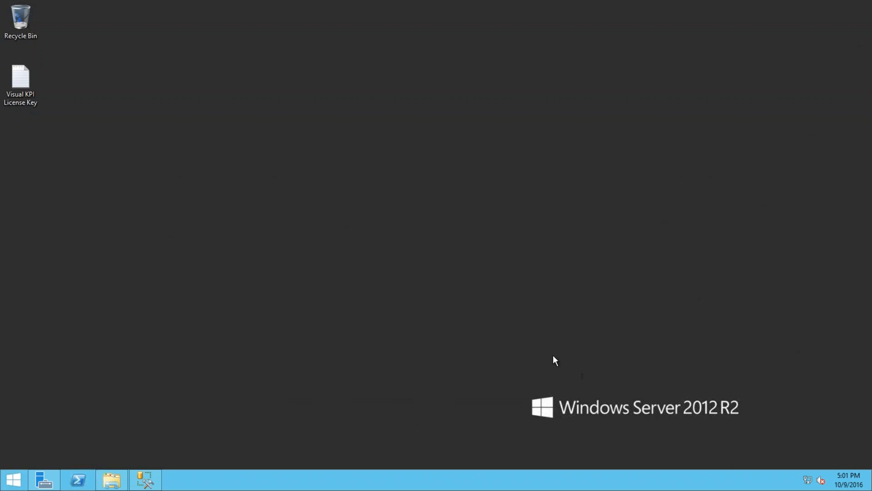
- Run IIS Manager as administrator and open the server's ISAPI and CGI Restrictions
left_click(10, 487)
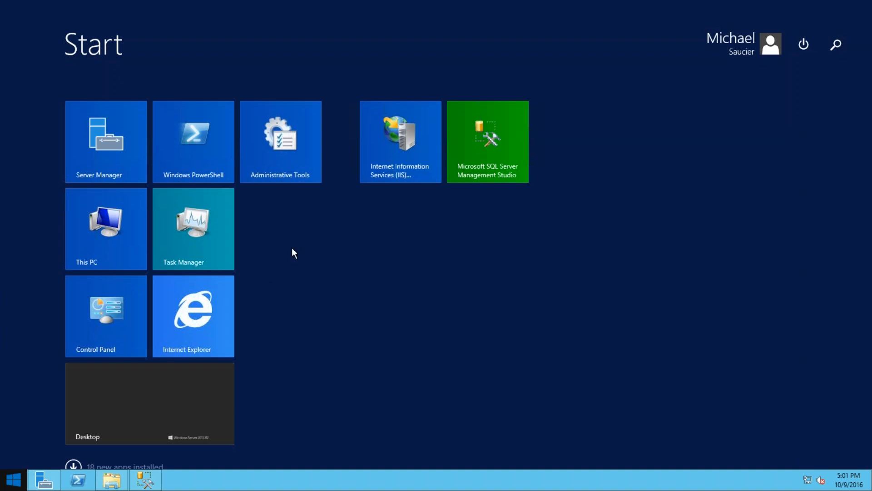
right_click(391, 135)
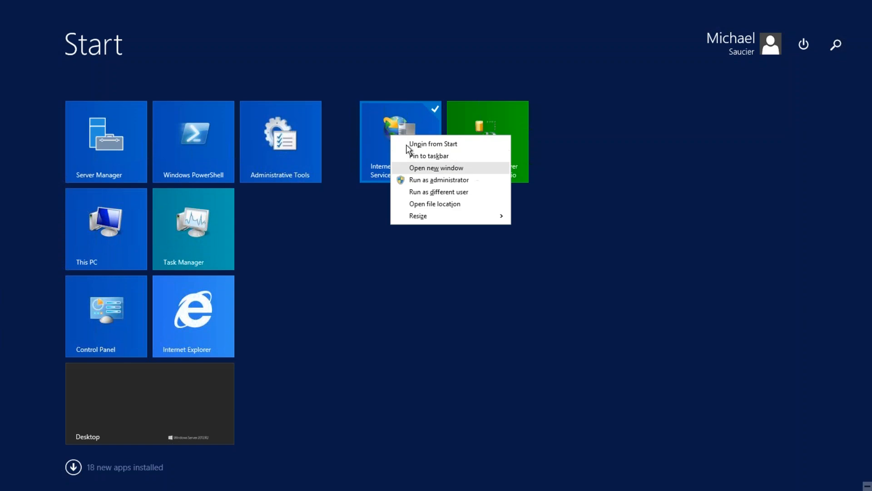
left_click(437, 181)
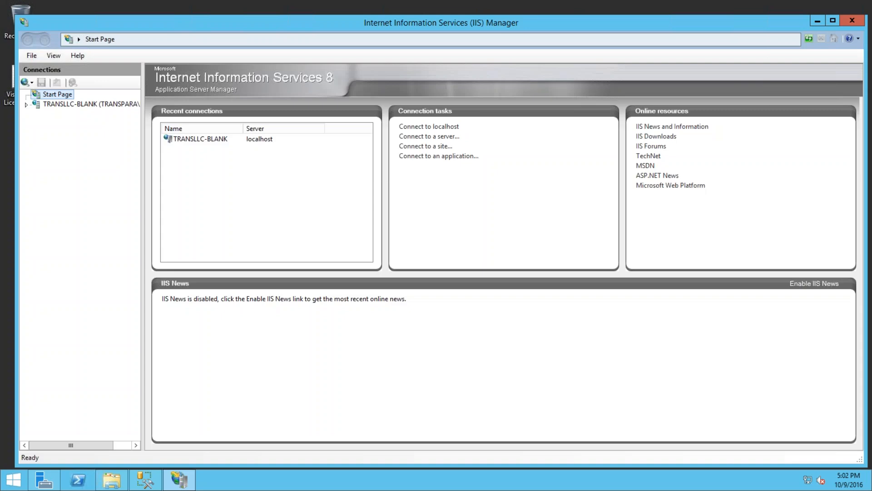
left_click(68, 104)
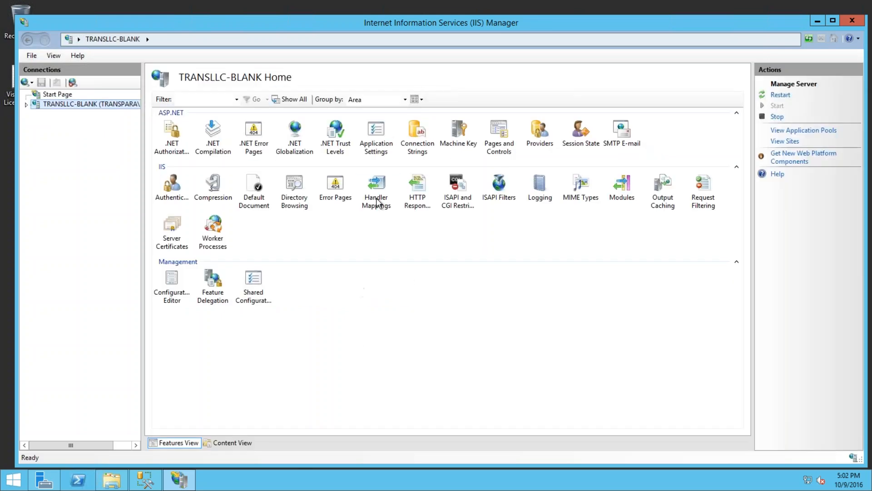
double_click(456, 184)
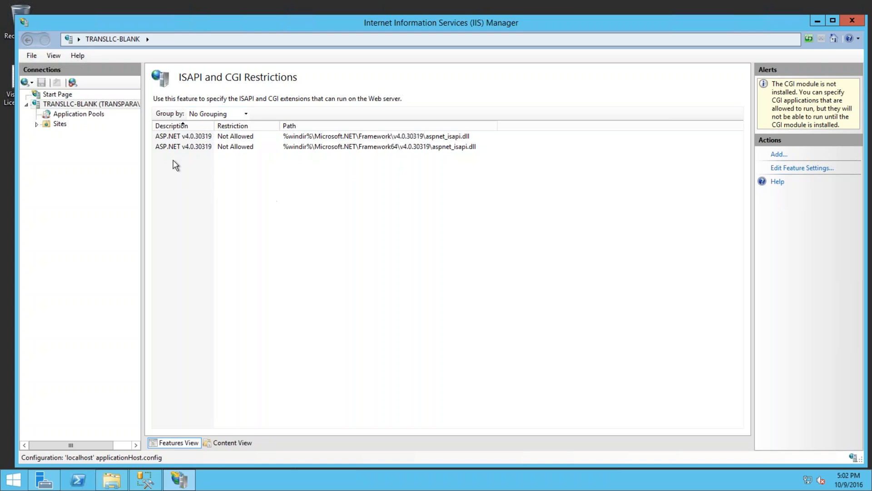
- Allow both 32-bit and 64-bit ASP.NET v4.0.30319 extensions, then close IIS Manager
right_click(193, 137)
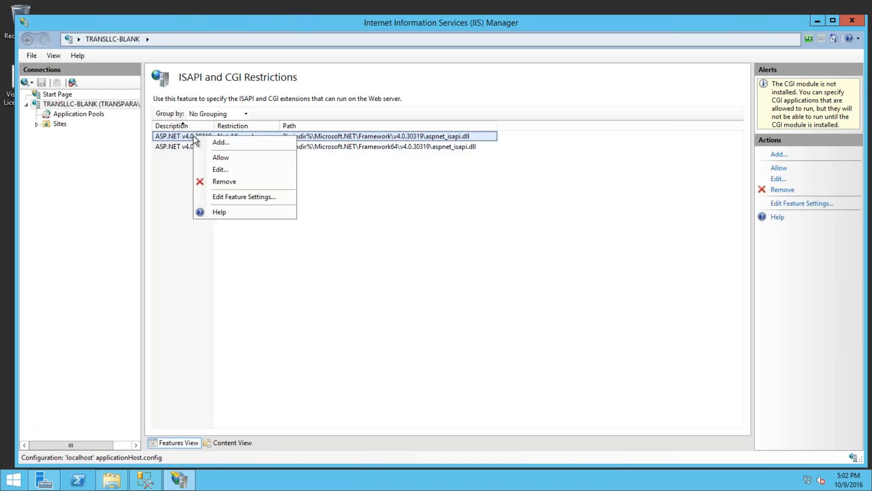
left_click(222, 157)
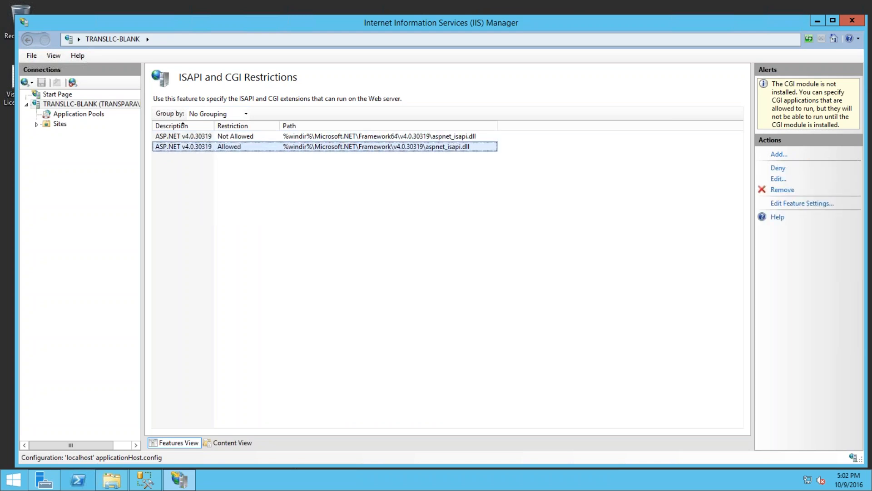
left_click(185, 135)
right_click(193, 137)
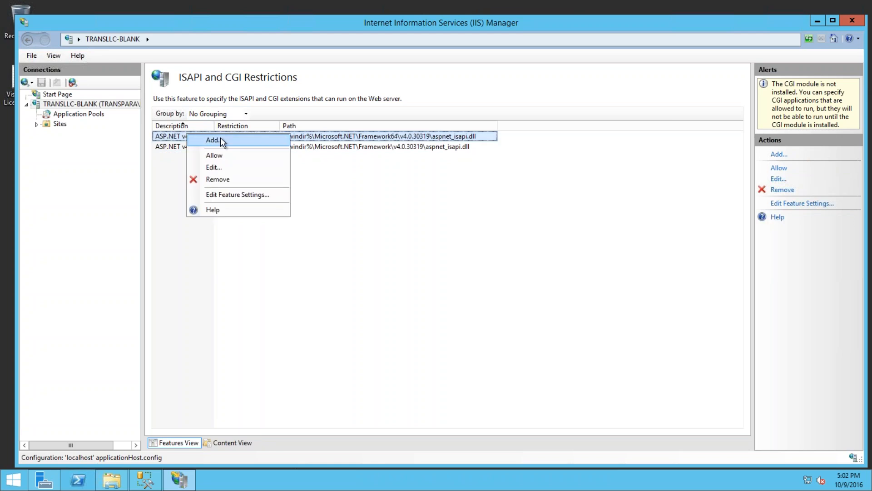
left_click(214, 155)
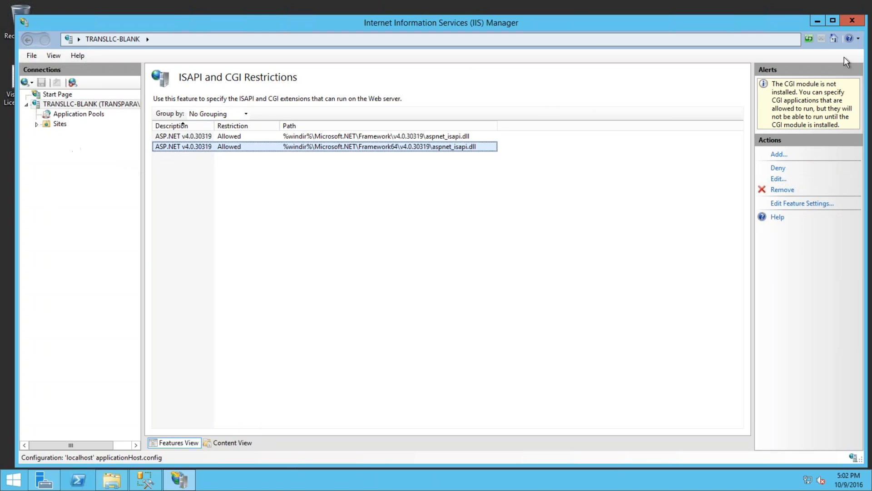
left_click(851, 22)
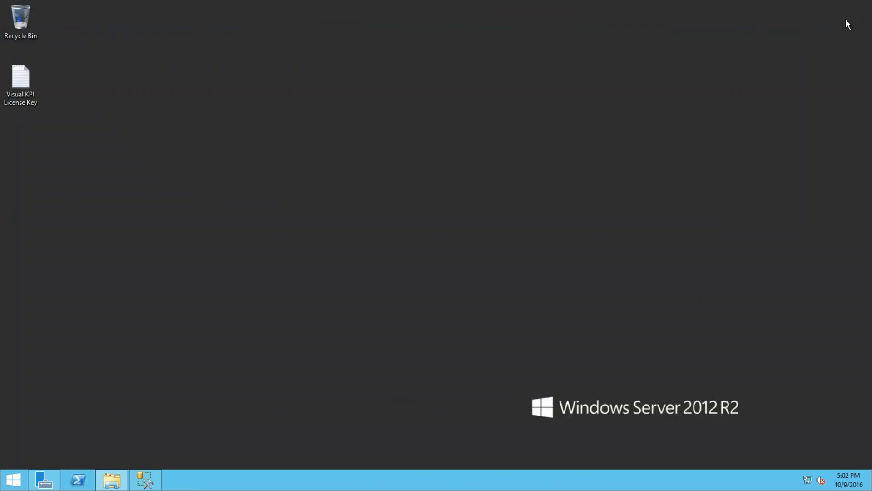
- Run Visual-KPI-Server-Manager-Setup-5.28.7.209 from Downloads as administrator
left_click(111, 480)
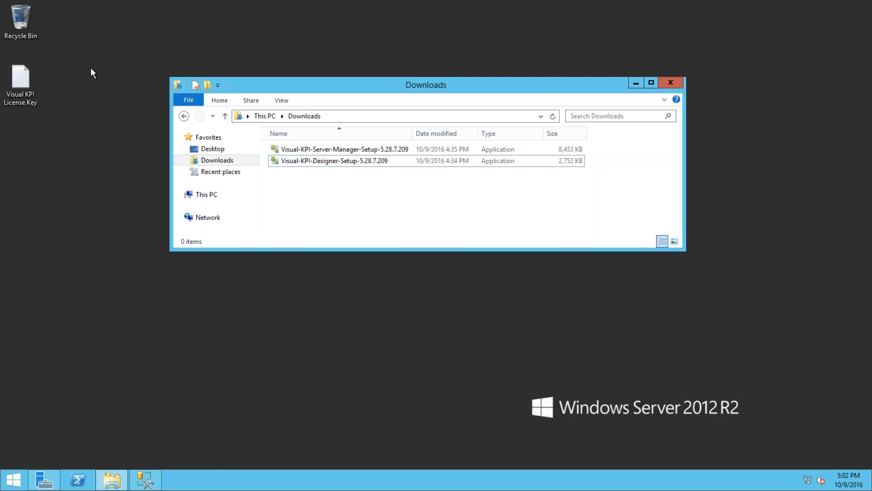
left_click(308, 151)
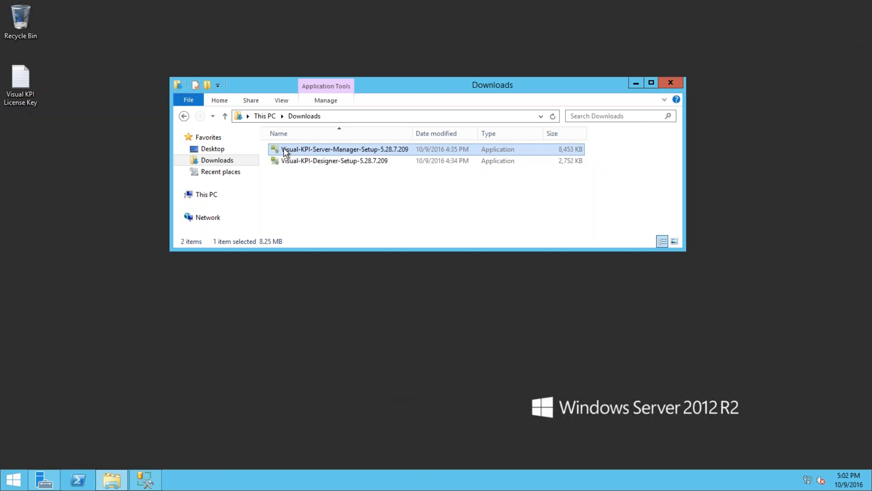
right_click(289, 149)
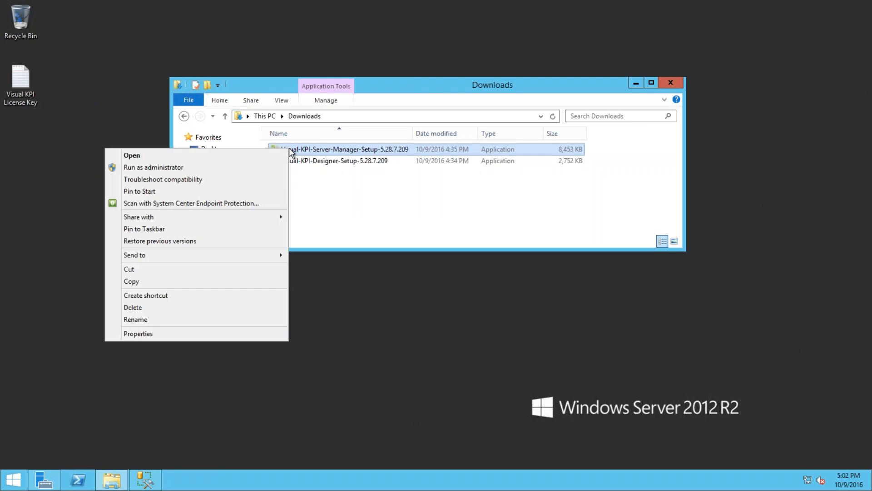
left_click(198, 168)
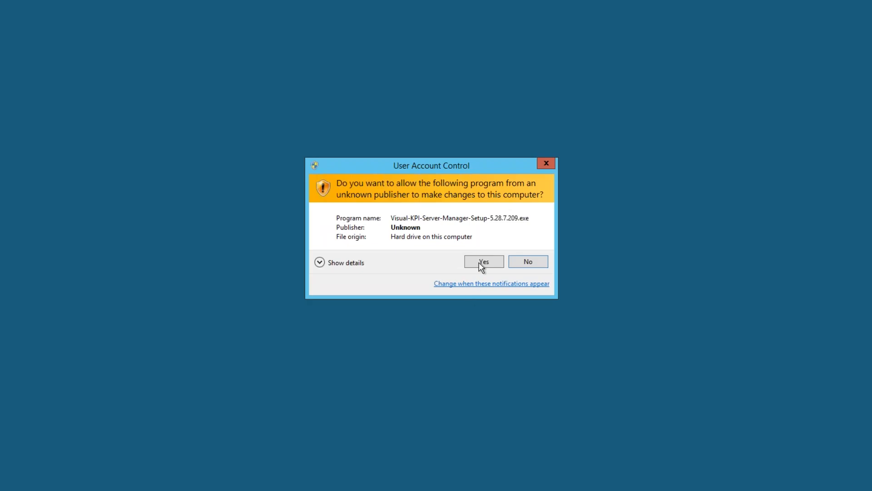
- Approve the installer, accept the licence terms and install Server Manager into the Visual KPI v5 folder
left_click(480, 263)
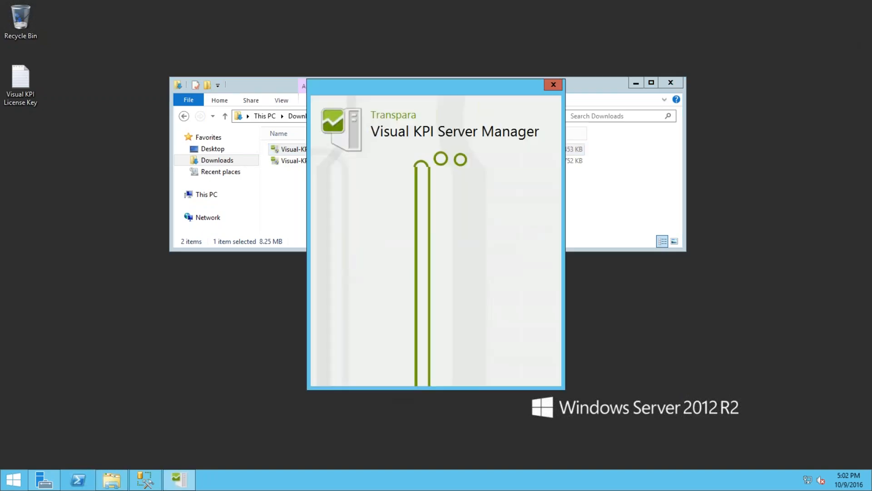
left_click(636, 84)
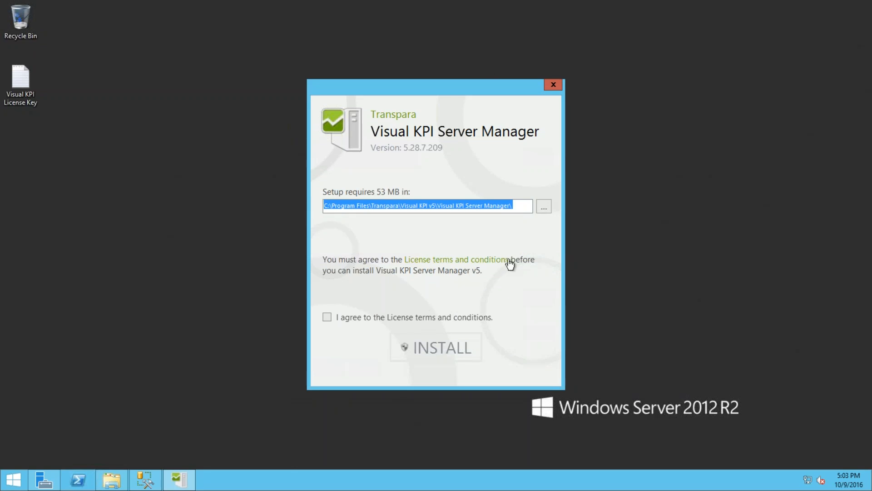
left_click(326, 207)
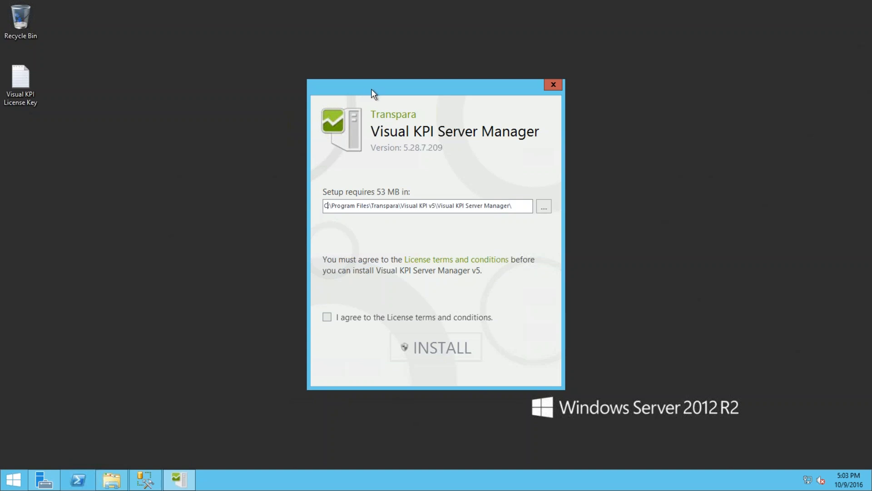
left_click(327, 317)
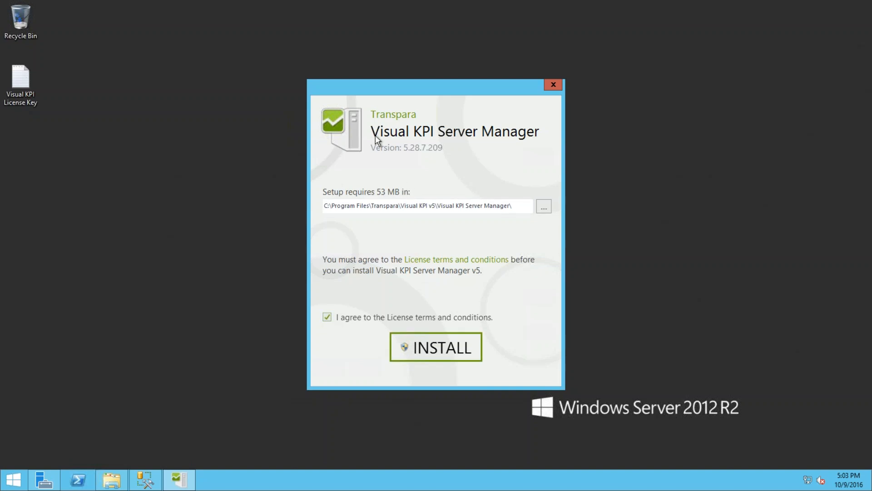
left_click(450, 349)
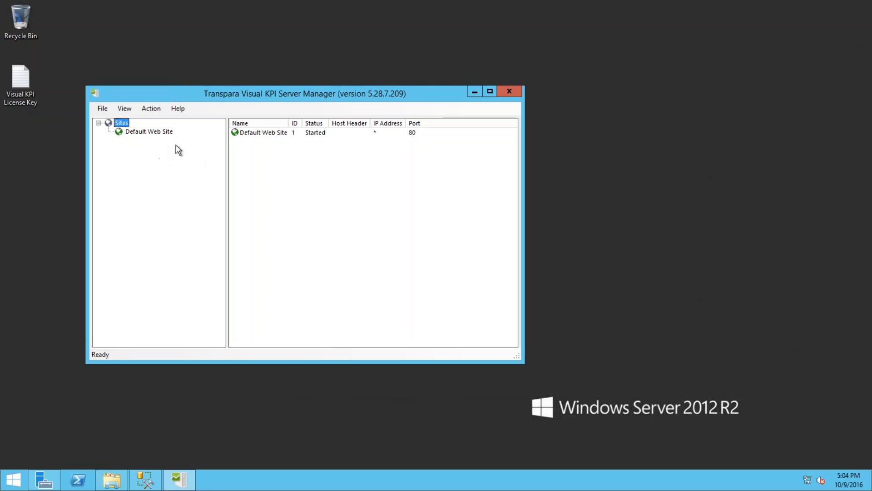
- Launch Install New Visual KPI Instance from the Default Web Site context menu
right_click(122, 124)
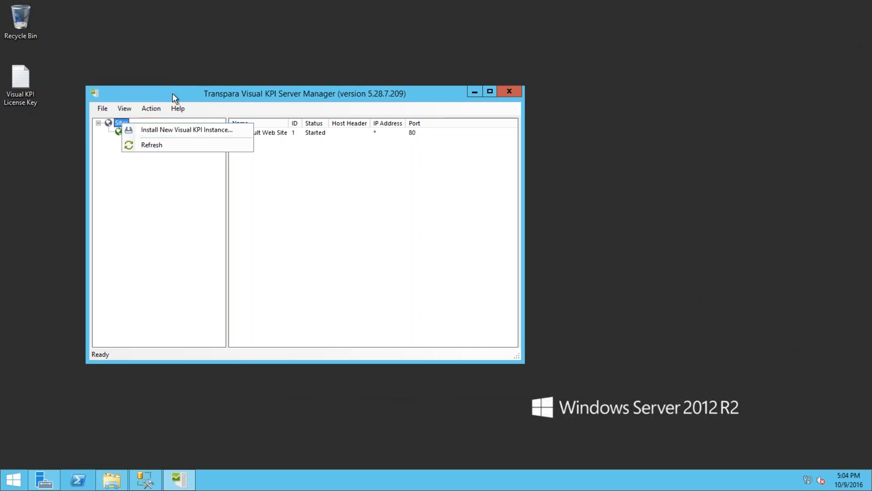
left_click(172, 93)
left_click(134, 135)
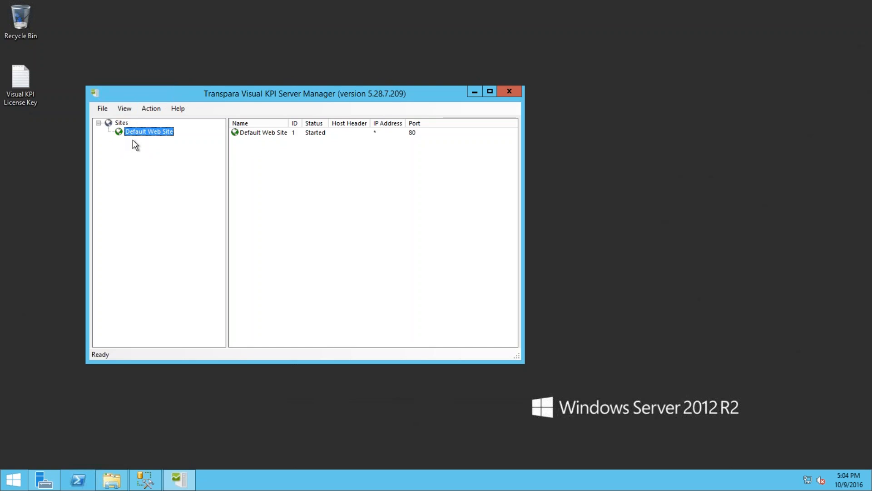
right_click(139, 133)
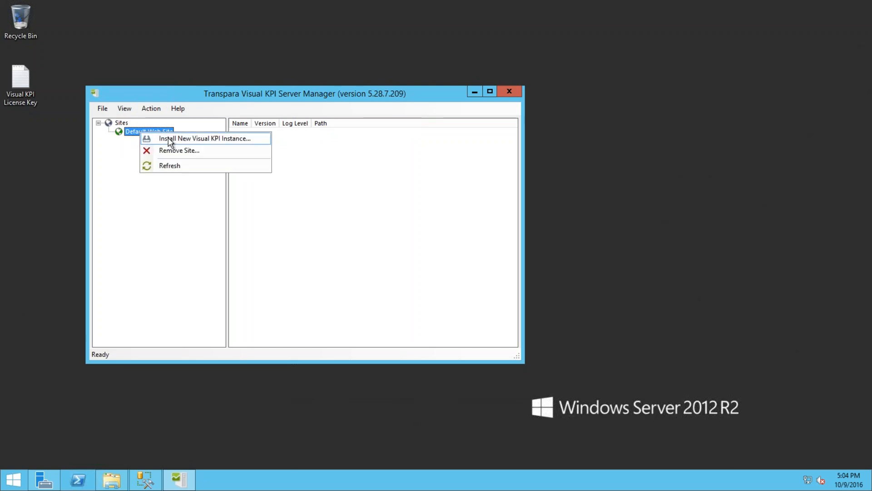
left_click(130, 131)
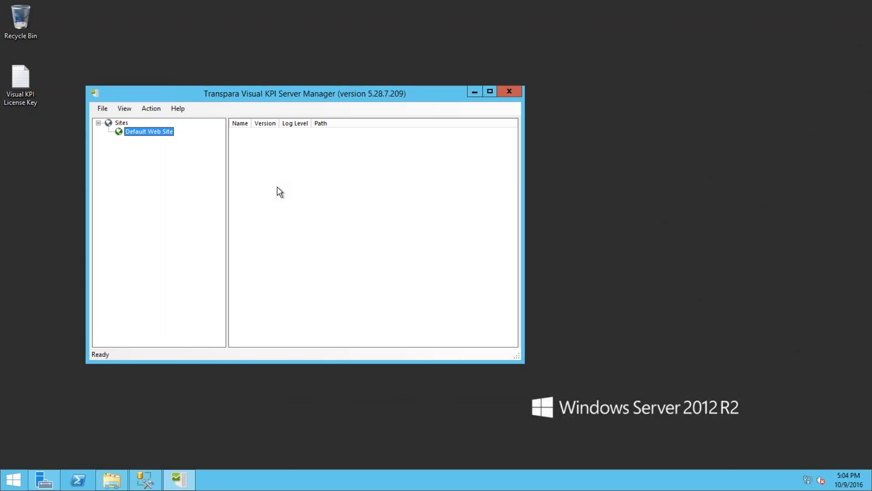
right_click(140, 137)
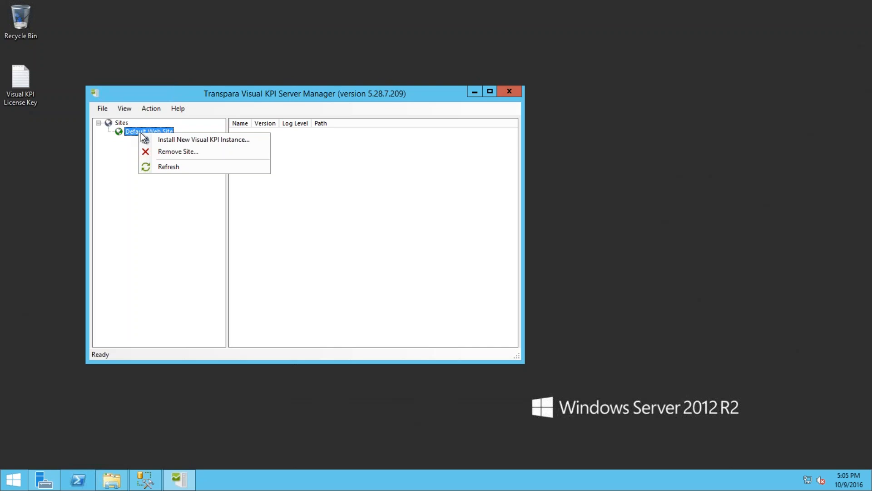
left_click(169, 141)
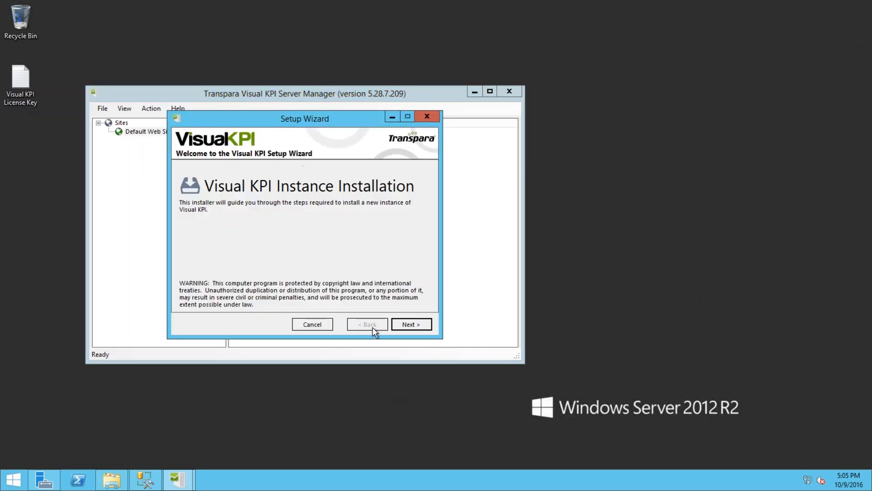
- Move past the welcome page and accept the Visual KPI license agreement
left_click(406, 325)
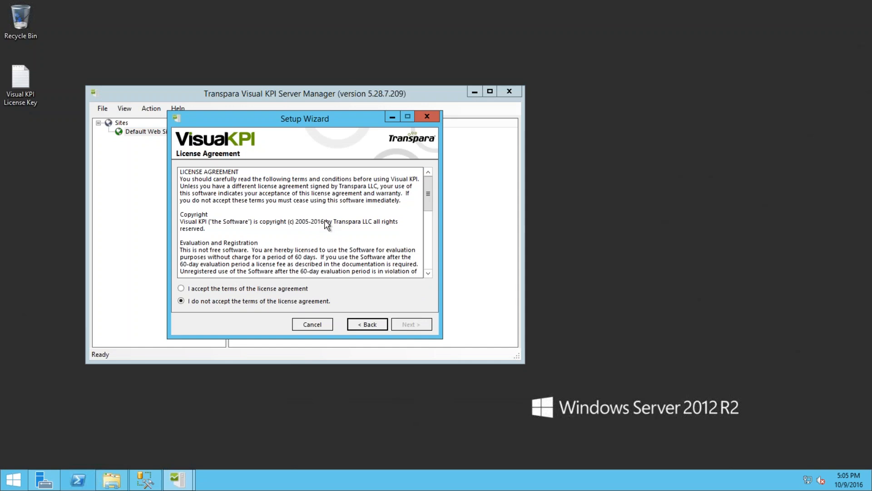
left_click(181, 288)
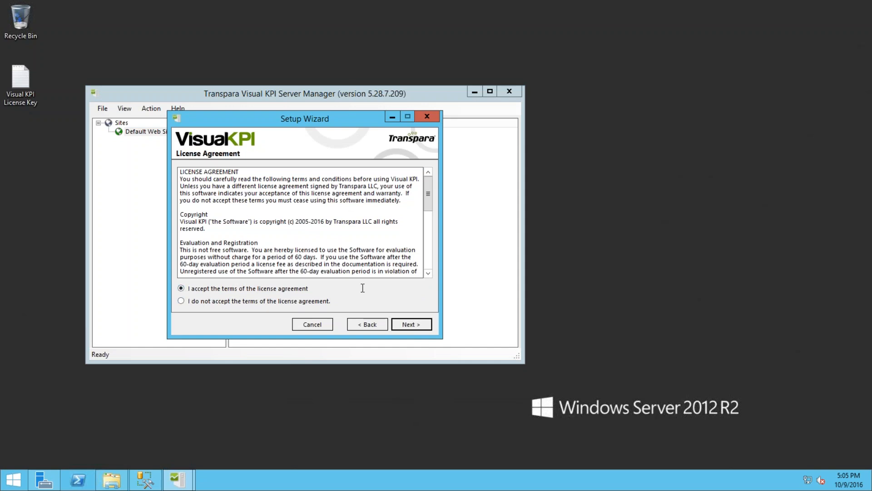
left_click(407, 324)
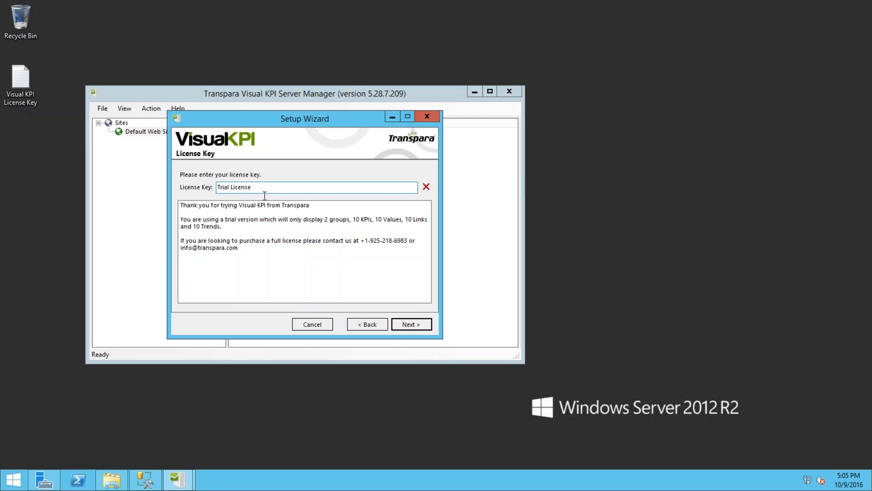
- Replace Trial License with the enterprise key copied from the License Key file
left_click_drag(268, 187, 156, 190)
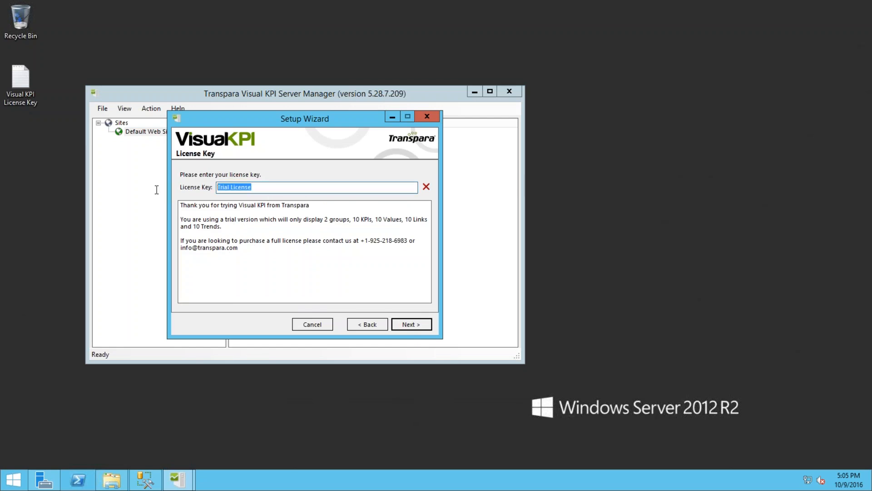
double_click(18, 78)
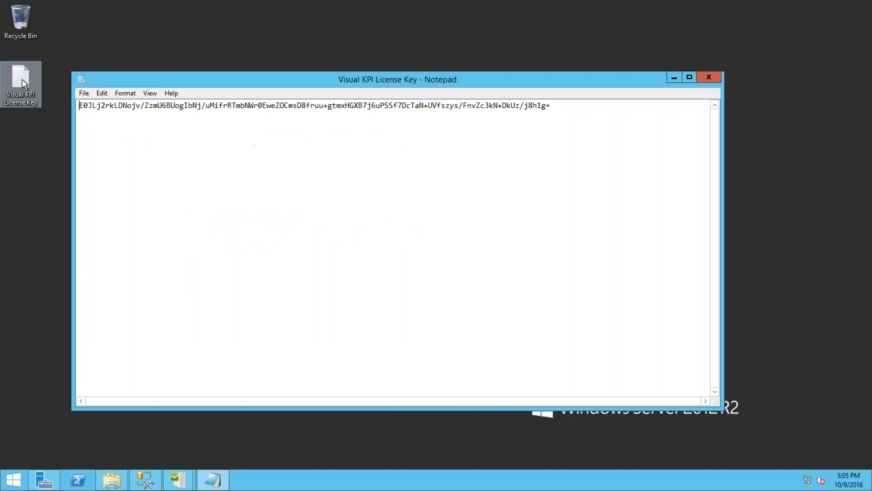
left_click_drag(560, 106, 5, 68)
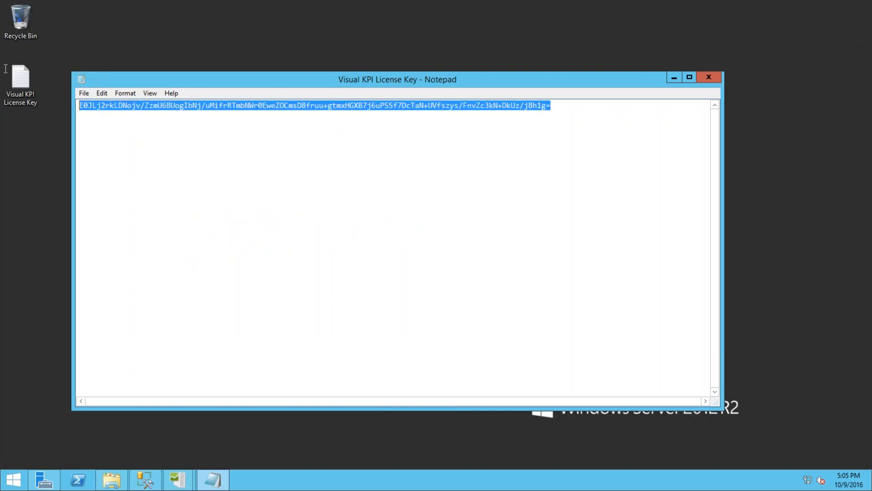
left_click(706, 79)
left_click_drag(272, 188, 118, 188)
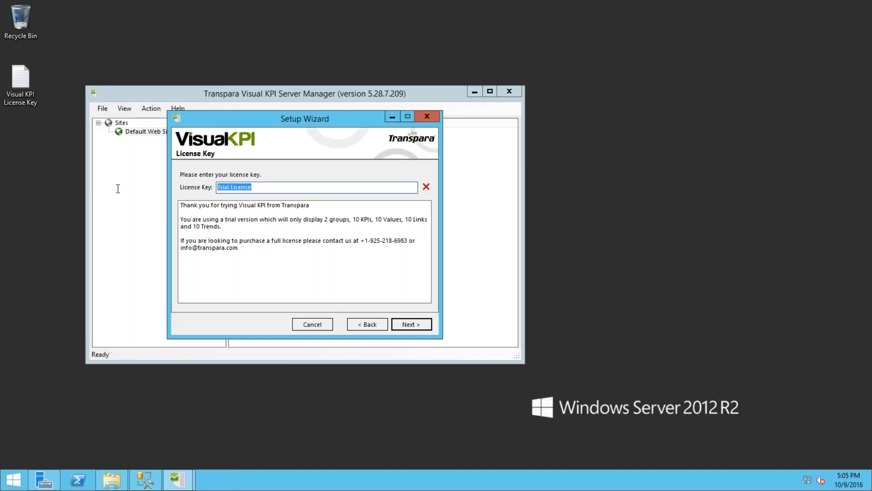
key("ctrl+v")
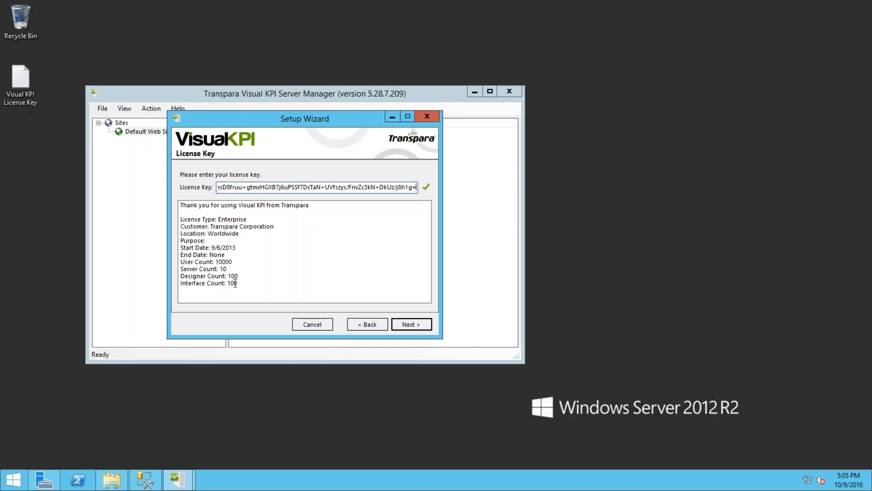
left_click_drag(248, 281, 166, 223)
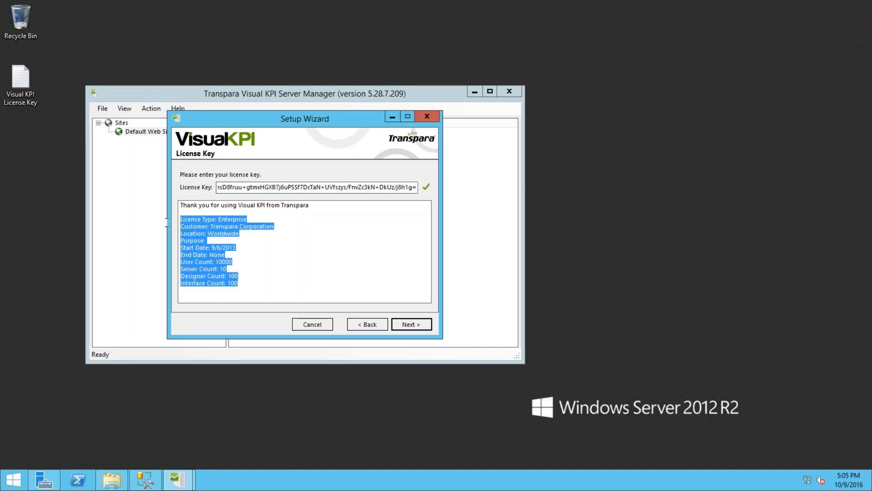
left_click(211, 224)
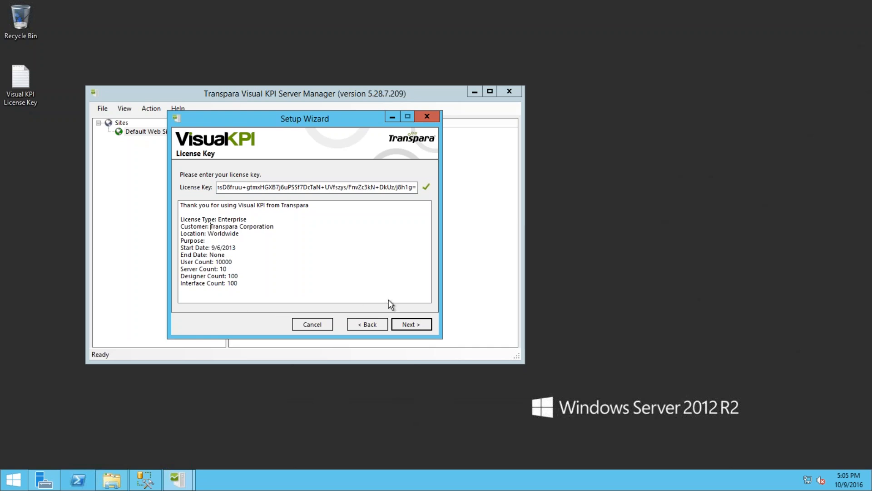
- Keep English (United States) regional settings and the default installation path for instance VisualKPI
left_click(409, 324)
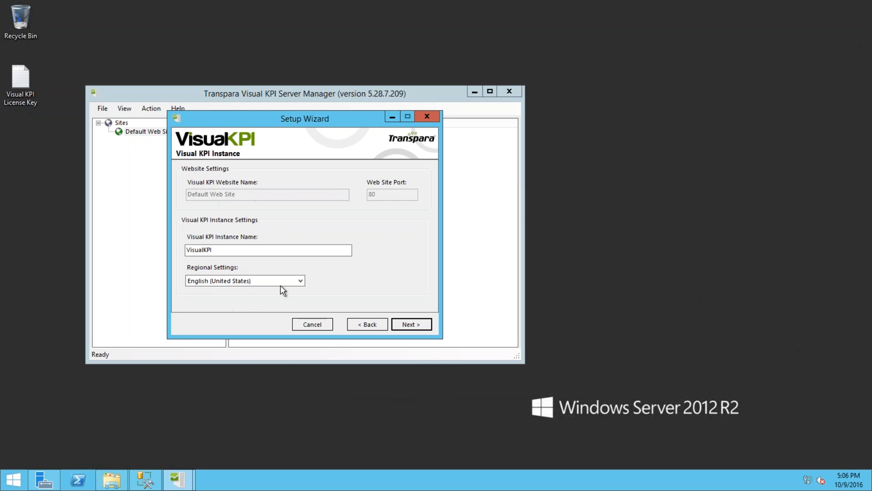
left_click(296, 281)
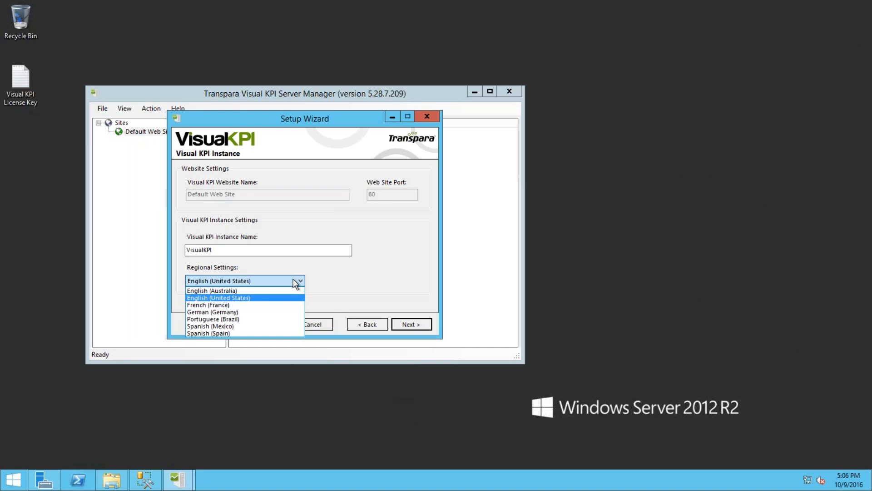
left_click(295, 282)
left_click(412, 324)
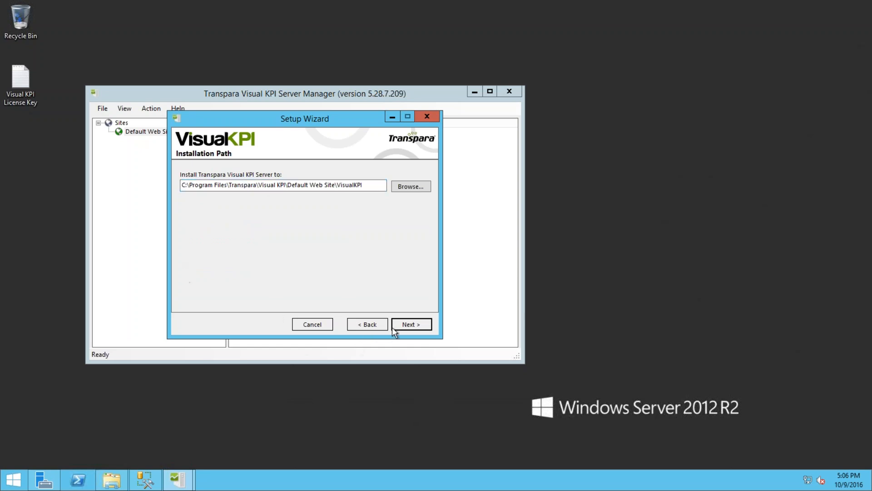
left_click(408, 324)
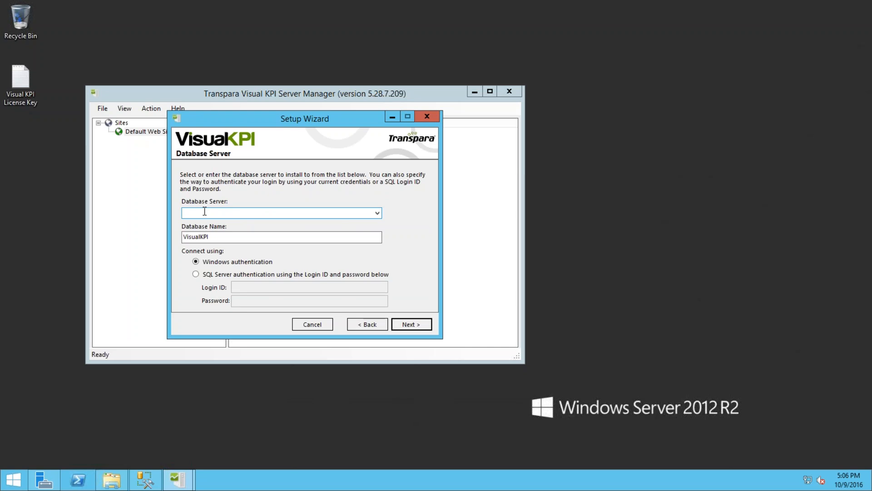
- Set the database server to localhost\sqlexpress using Windows authentication
type("localhos")
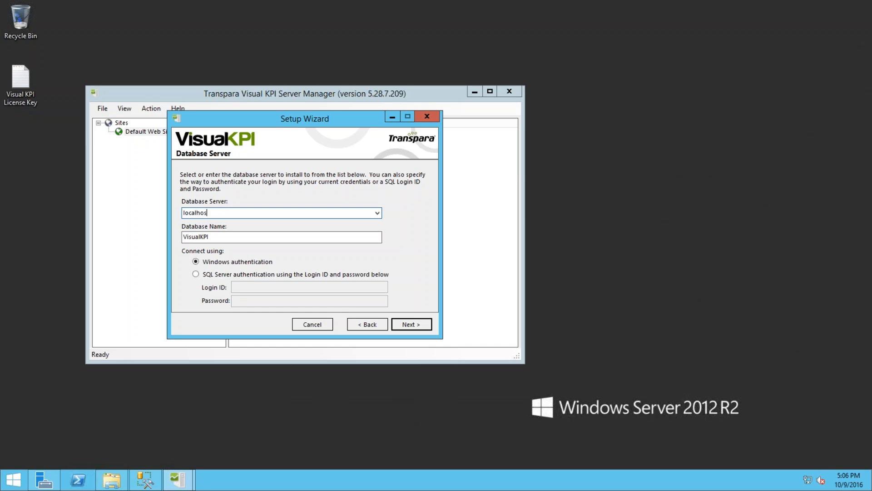
type("t\\sqlexpress")
left_click(197, 275)
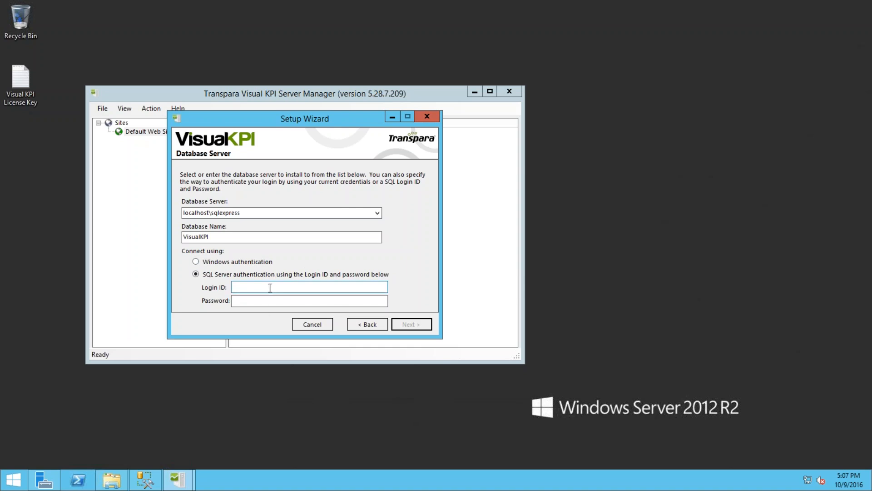
left_click(196, 262)
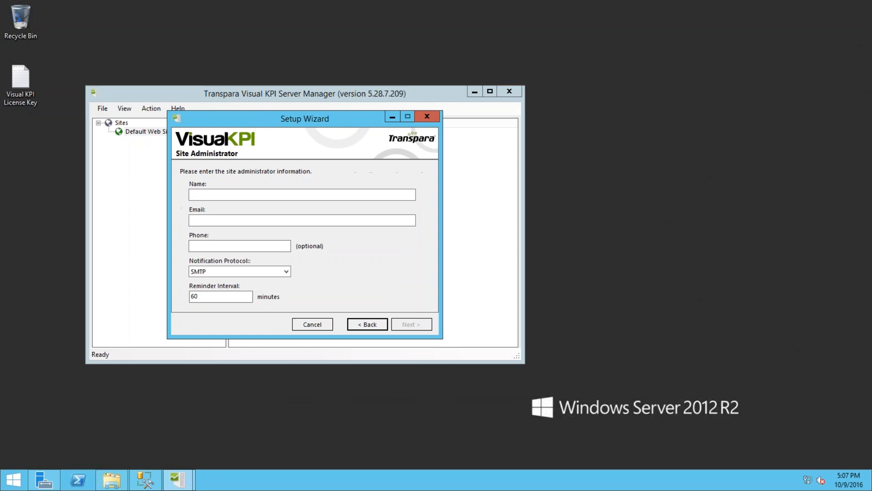
- Enter the administrator's name and e-mail, keep SMTP every 60 minutes, and continue
left_click(232, 194)
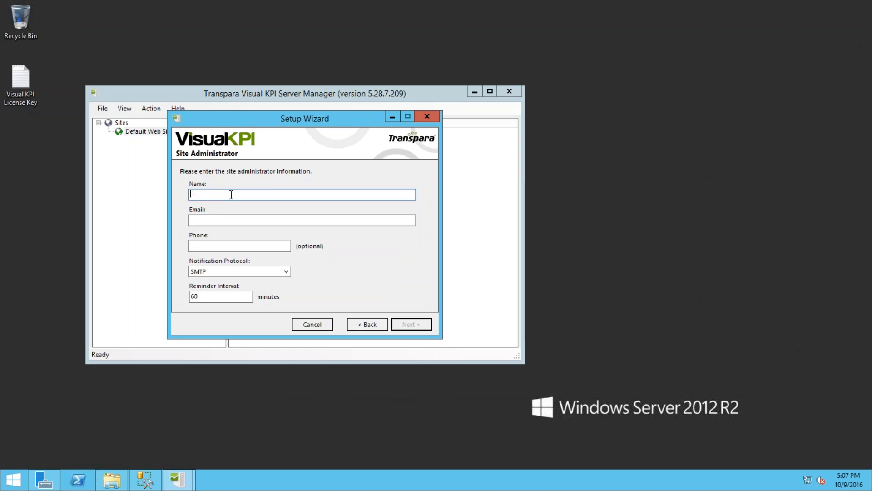
key("Tab")
key("Tab")
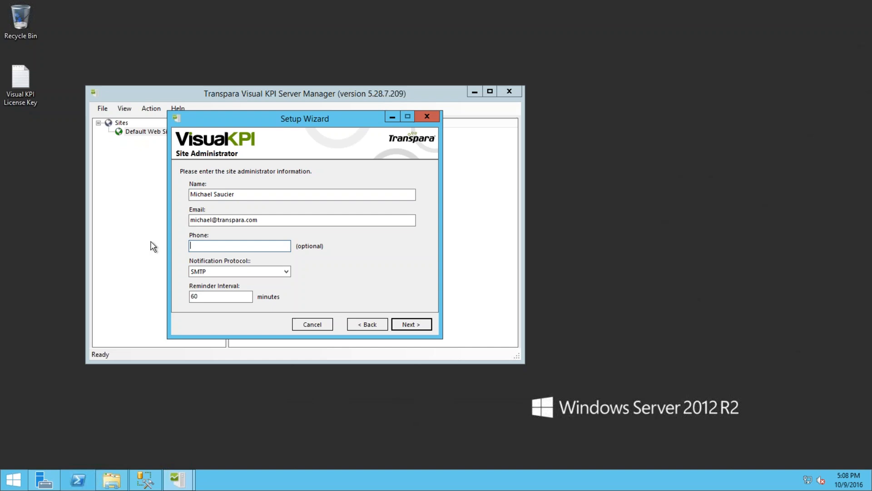
left_click(250, 195)
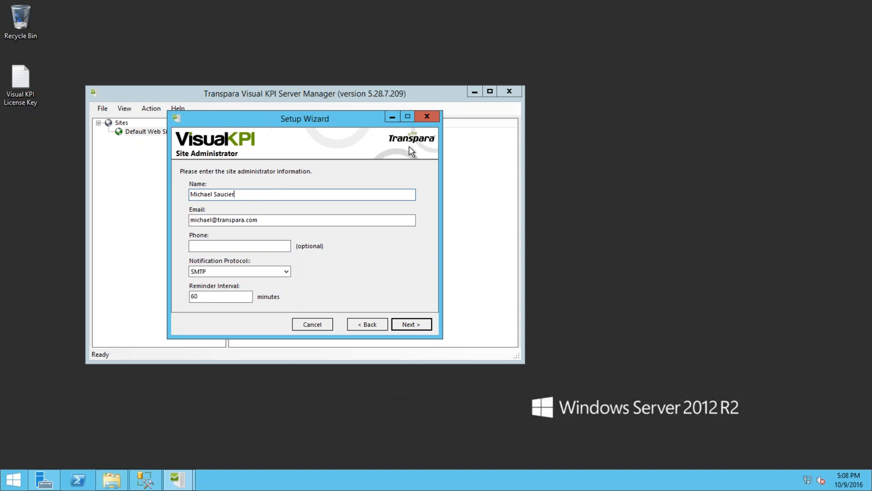
left_click(410, 324)
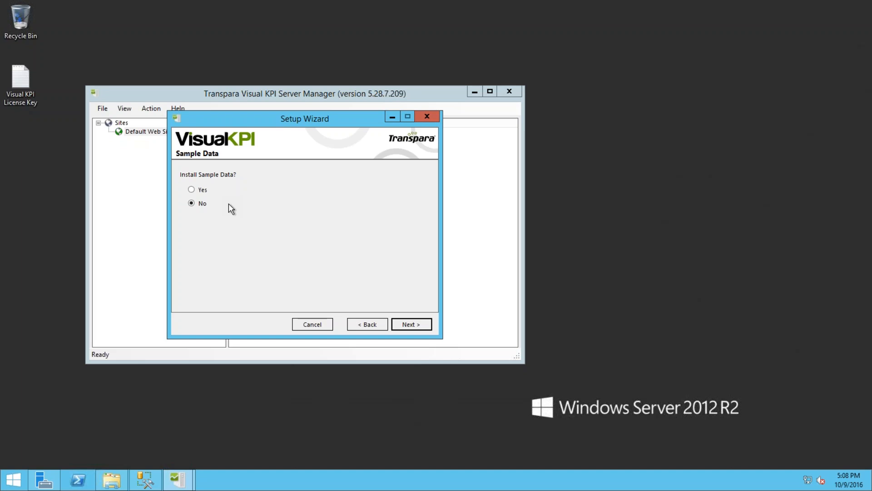
- Choose Yes for Install Sample Data and run the instance installation from Ready to Install
left_click(191, 190)
left_click(406, 324)
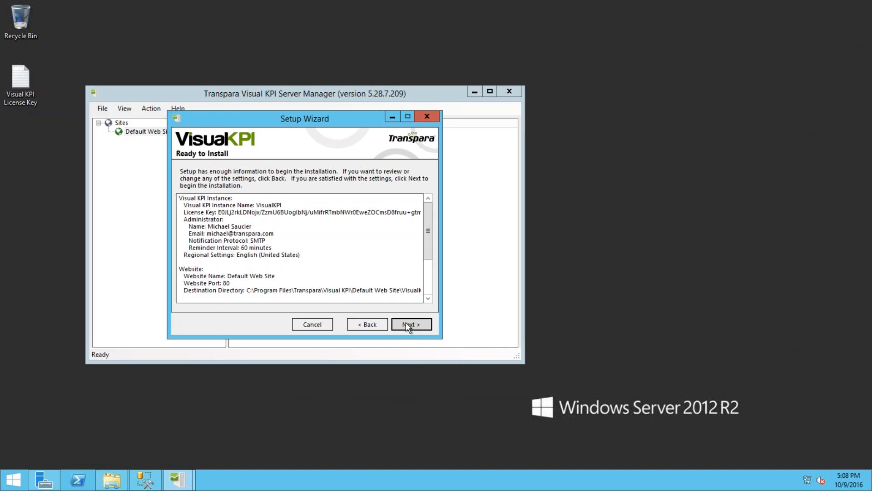
left_click(405, 324)
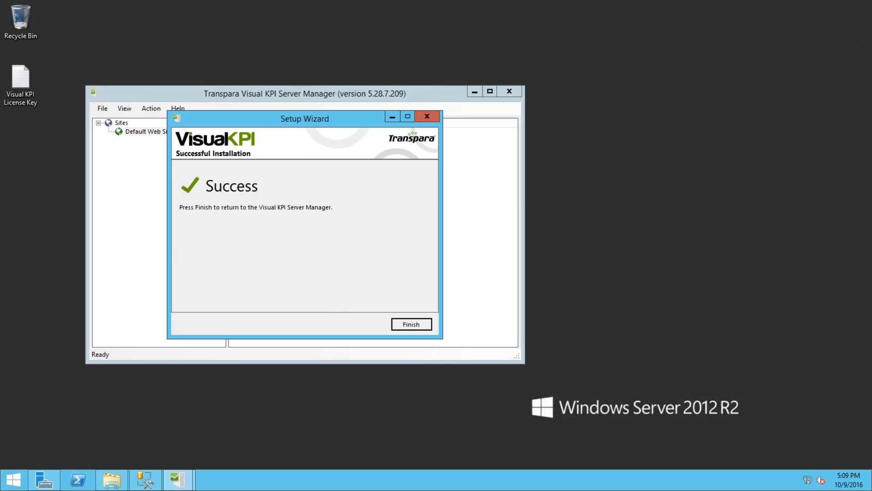
- Close the wizard and inspect the new instance's Alert Server and Cache Server services
left_click(414, 323)
left_click(119, 141)
left_click(130, 167)
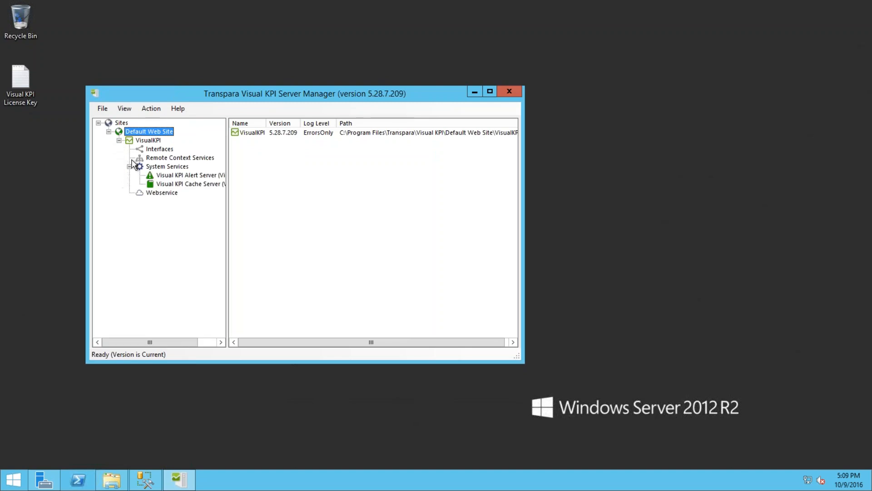
left_click(196, 177)
left_click(204, 183)
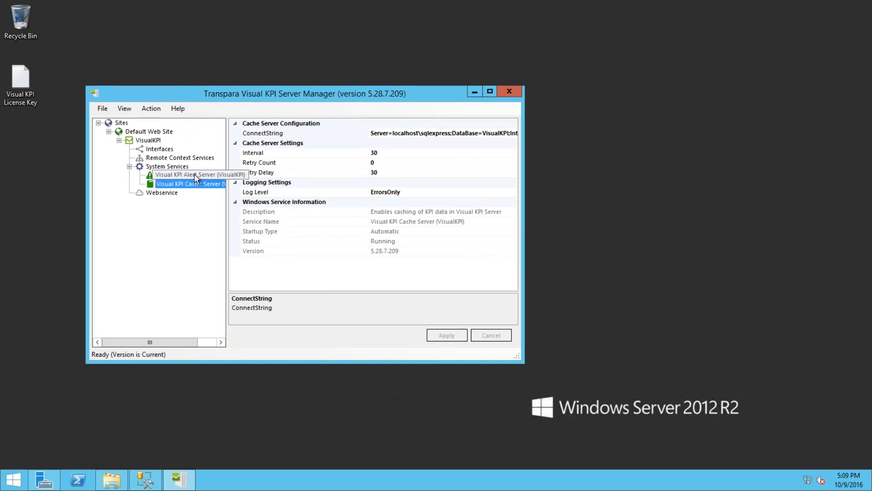
right_click(194, 175)
key("Escape")
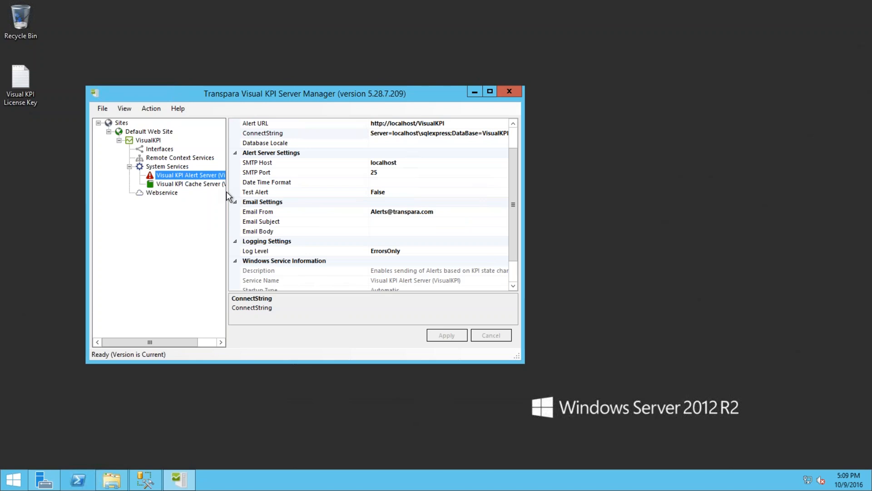
- Widen the window and tree pane, then browse the VisualKPI instance in Internet Explorer
left_click_drag(523, 211, 668, 204)
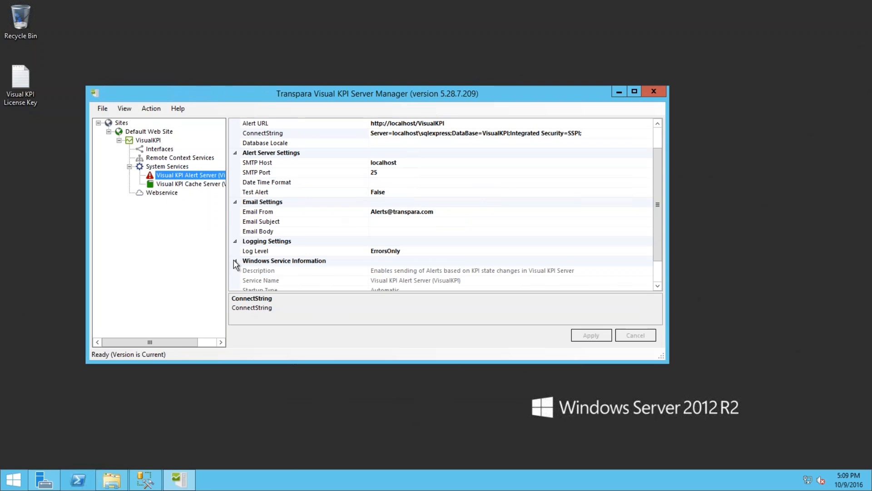
left_click_drag(233, 262, 275, 249)
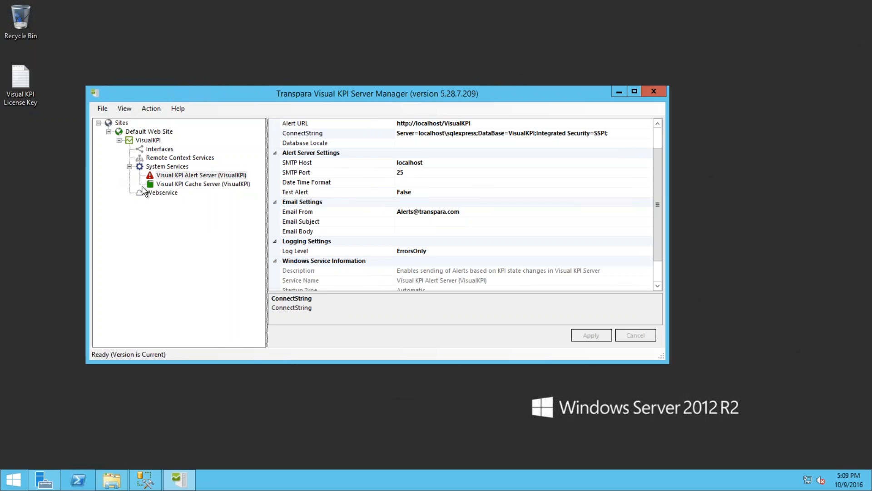
right_click(142, 140)
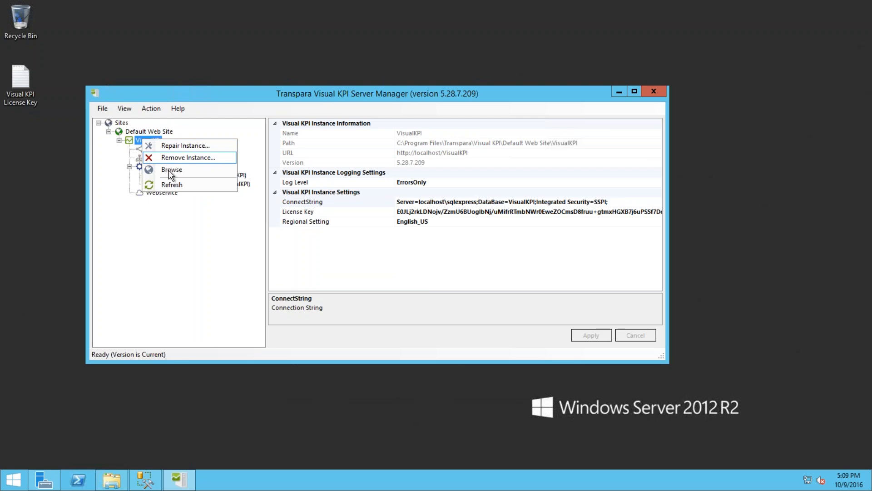
left_click(172, 173)
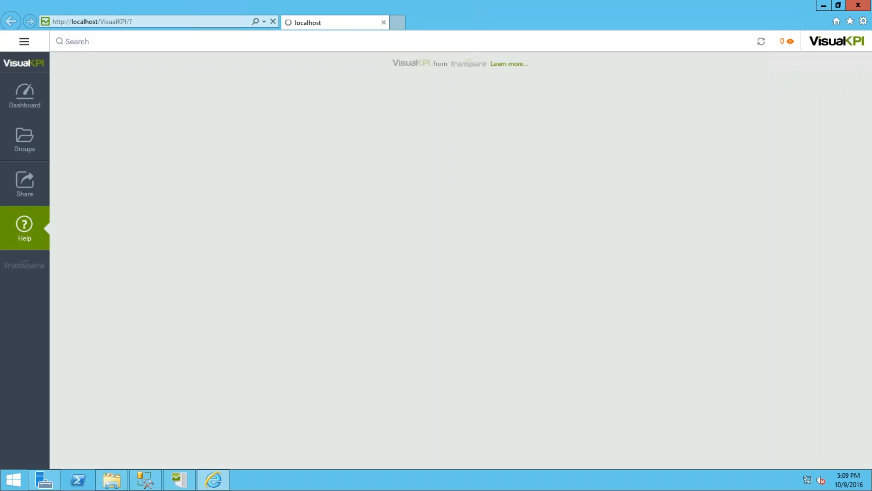
- View the Site 1 KPI list under Groups > North America, then minimize Internet Explorer
left_click(25, 147)
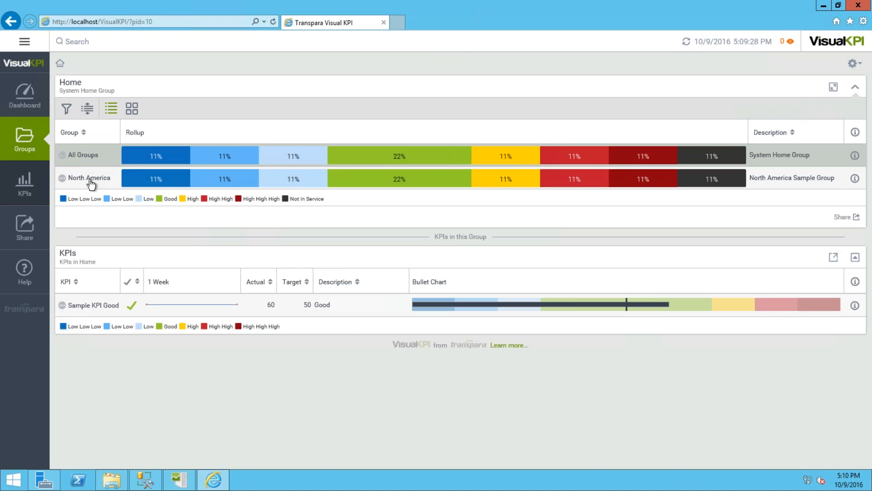
left_click(94, 180)
left_click(92, 181)
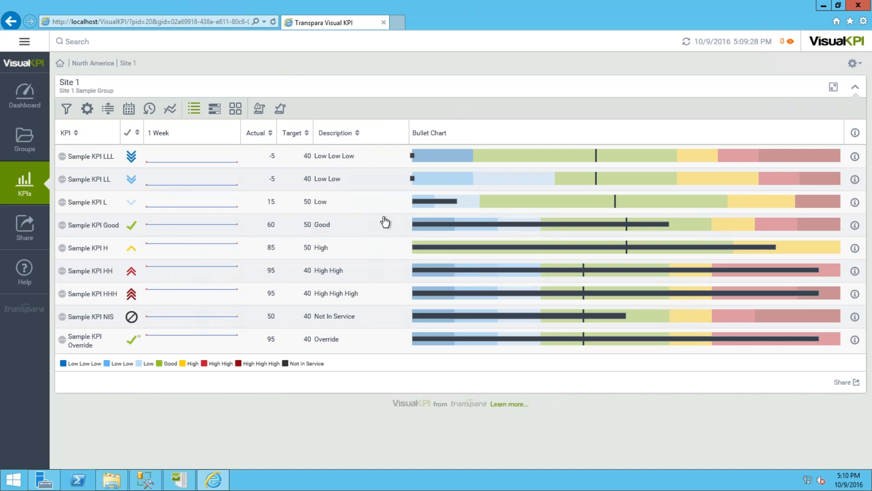
mouse_move(181, 221)
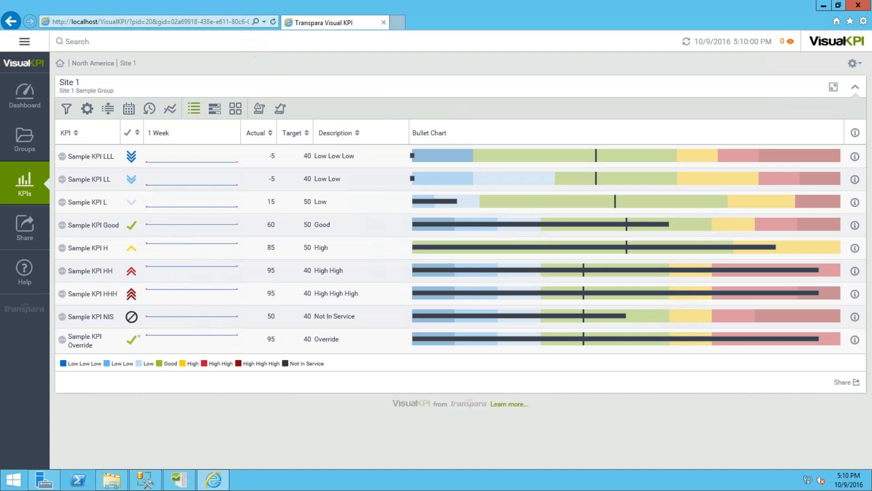
mouse_move(823, 9)
left_click(823, 6)
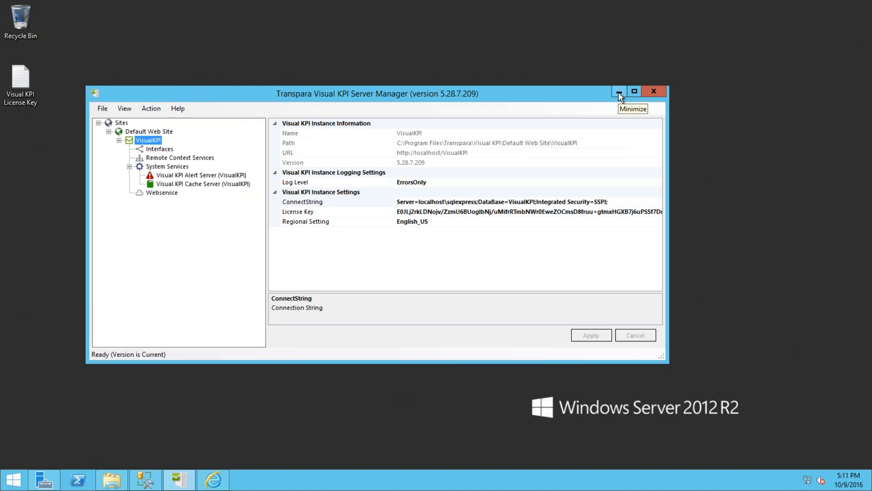
- Close Server Manager and browse C:\Program Files\Transpara\Visual KPI v5 down to the Server\Interfaces folder
left_click(653, 92)
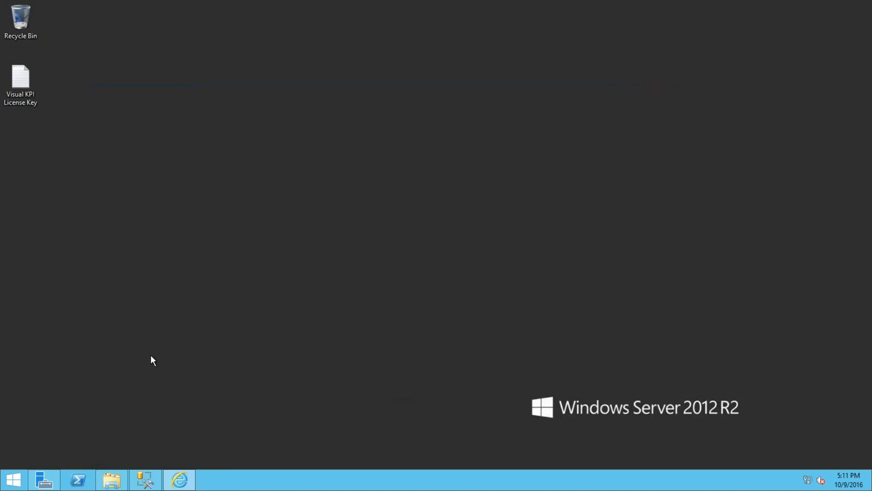
left_click(112, 479)
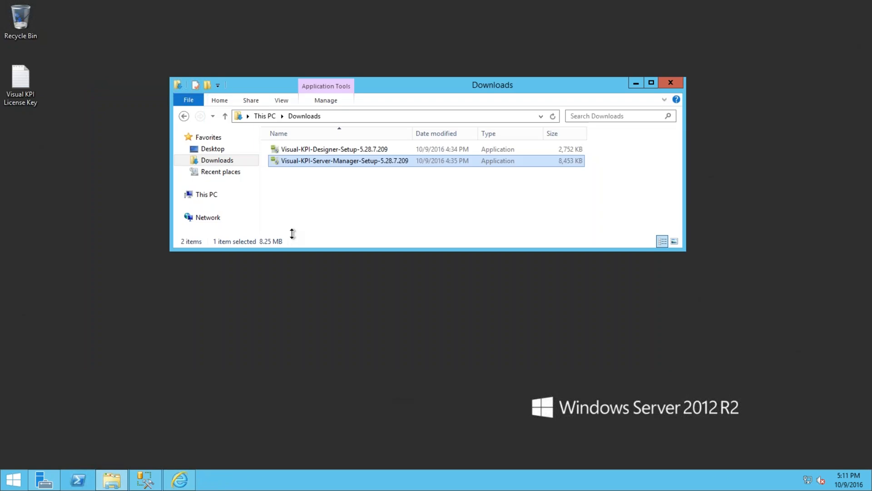
double_click(402, 90)
left_click(36, 115)
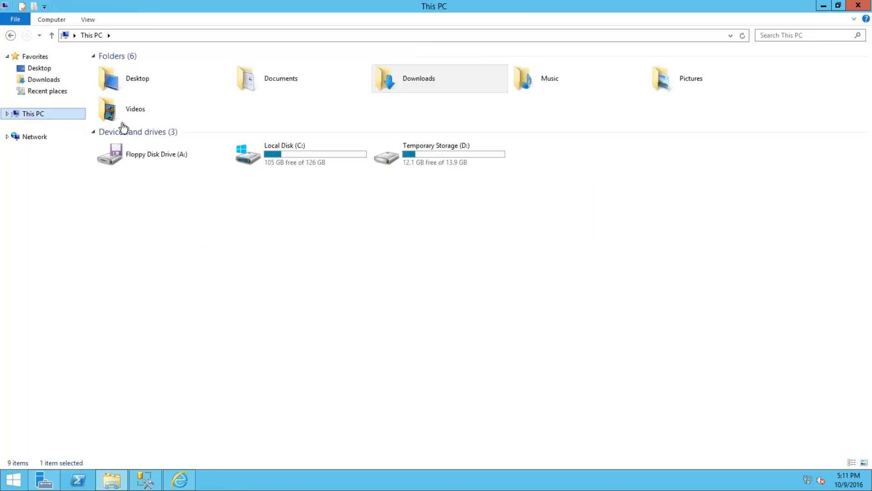
double_click(276, 153)
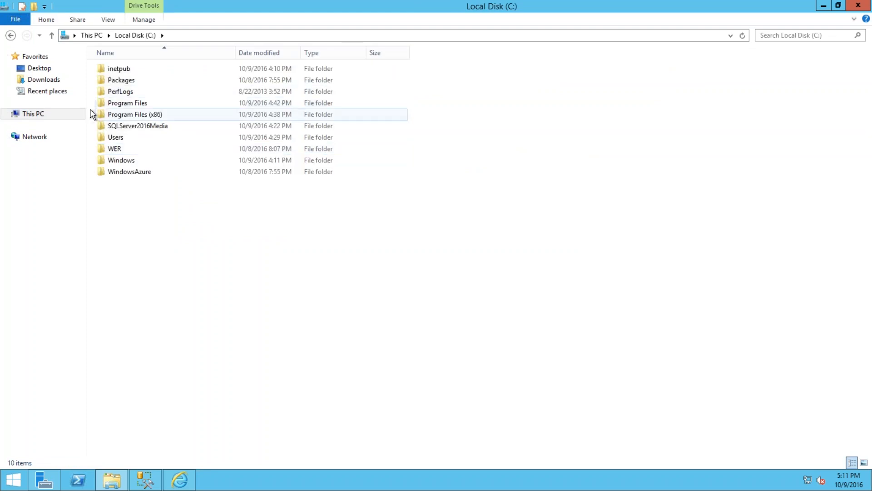
double_click(116, 103)
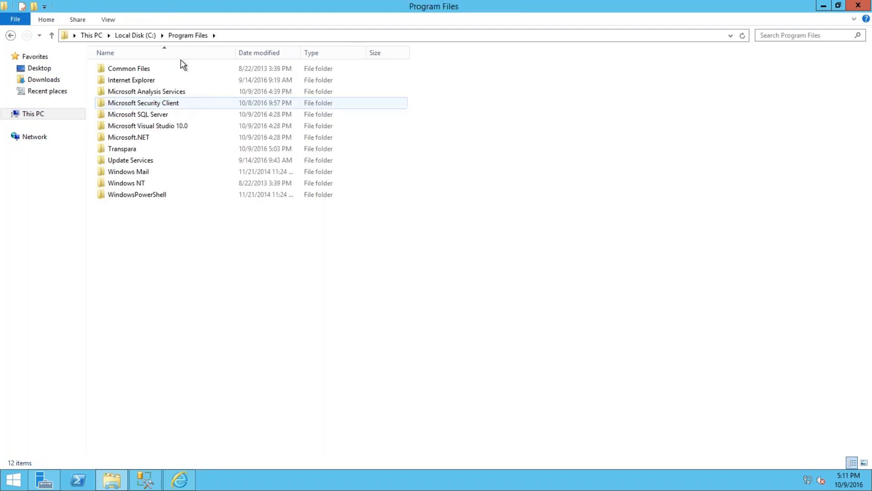
double_click(134, 148)
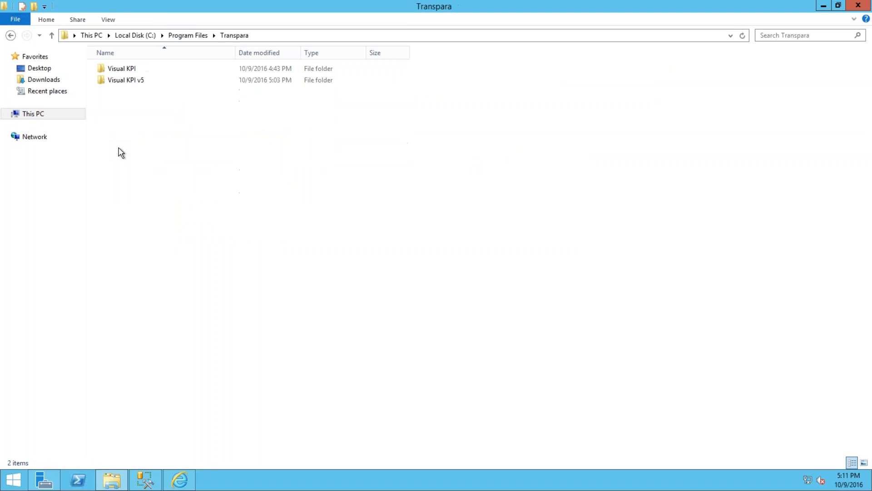
double_click(117, 85)
double_click(132, 69)
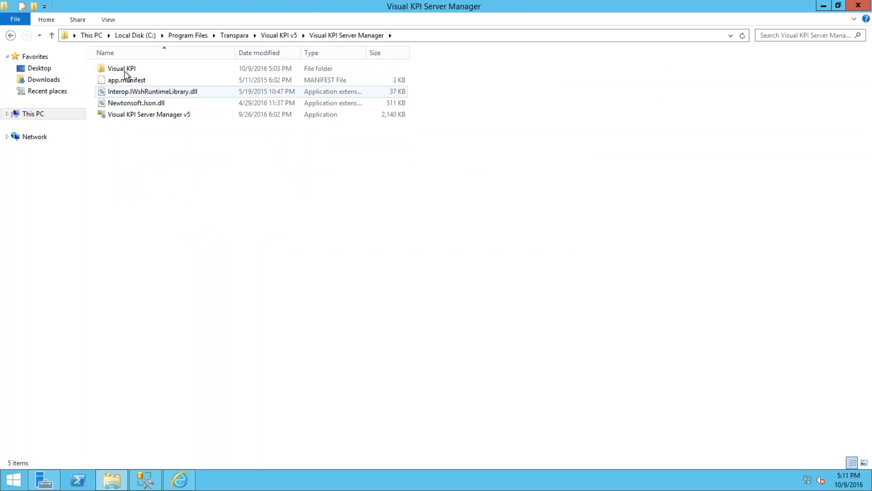
double_click(125, 72)
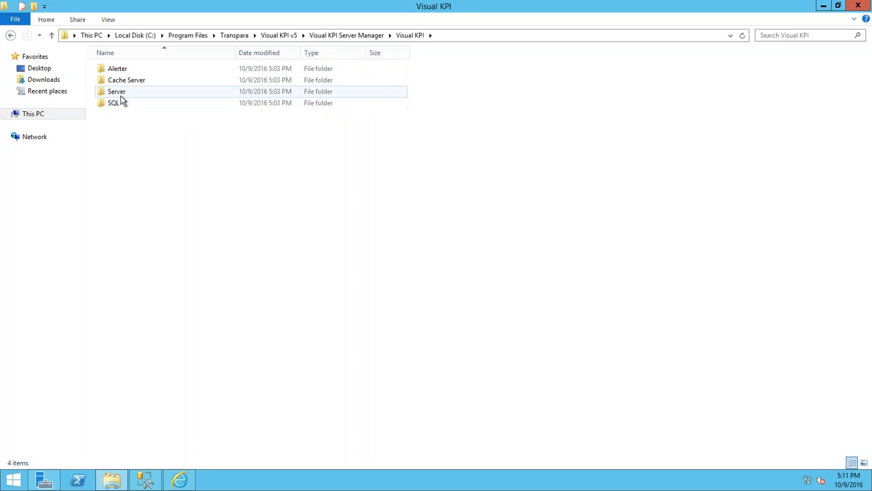
left_click(123, 94)
double_click(123, 95)
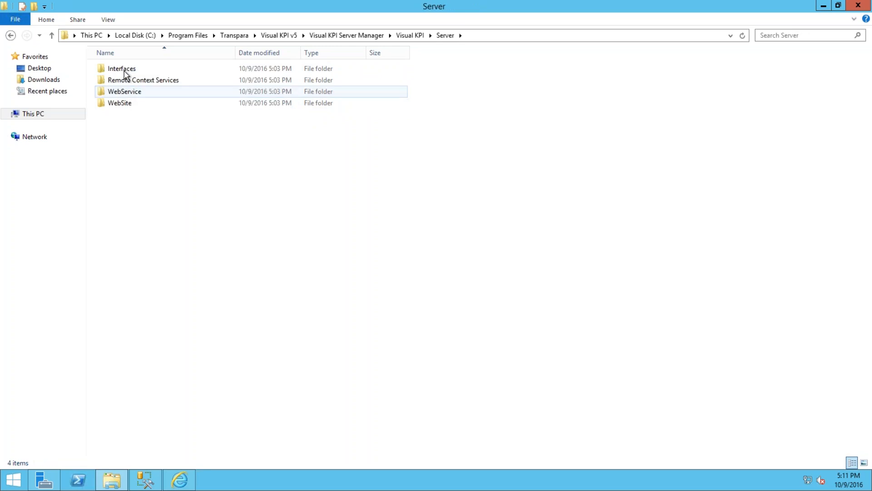
double_click(125, 69)
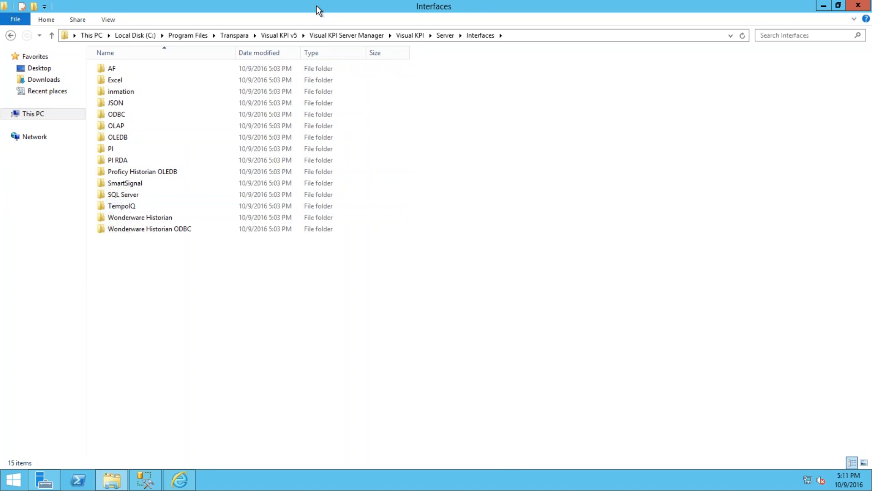
- Open Transpara\Visual KPI\Default Web Site\VisualKPI, then minimize File Explorer
left_click(240, 36)
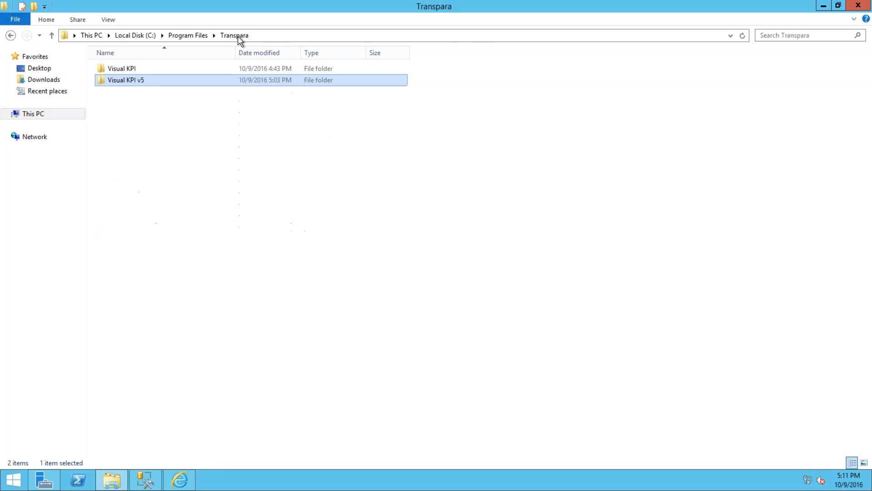
double_click(120, 68)
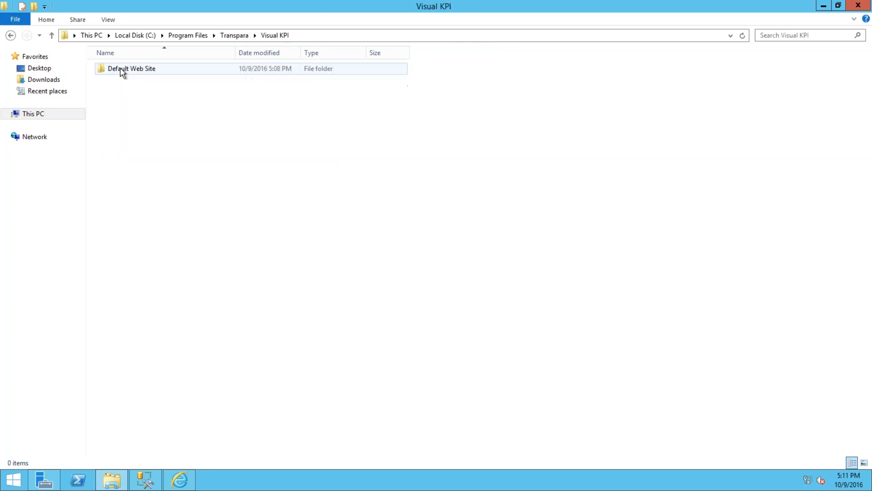
left_click(126, 69)
double_click(130, 70)
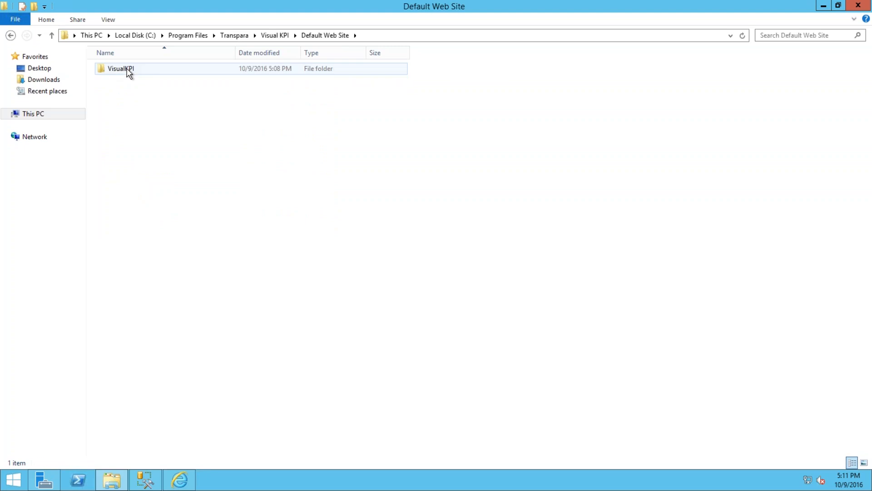
double_click(128, 71)
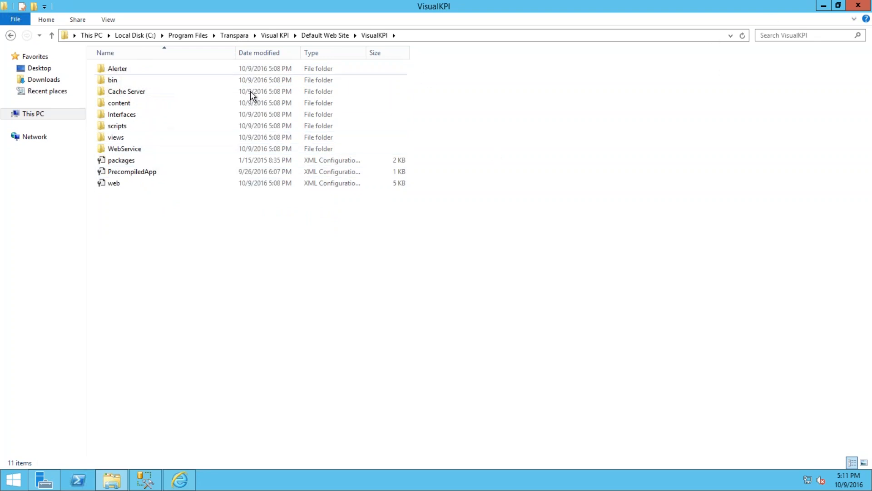
left_click(824, 6)
- Refresh Databases in SSMS to show the new VisualKPI database, expand it, then minimize SSMS
left_click(146, 479)
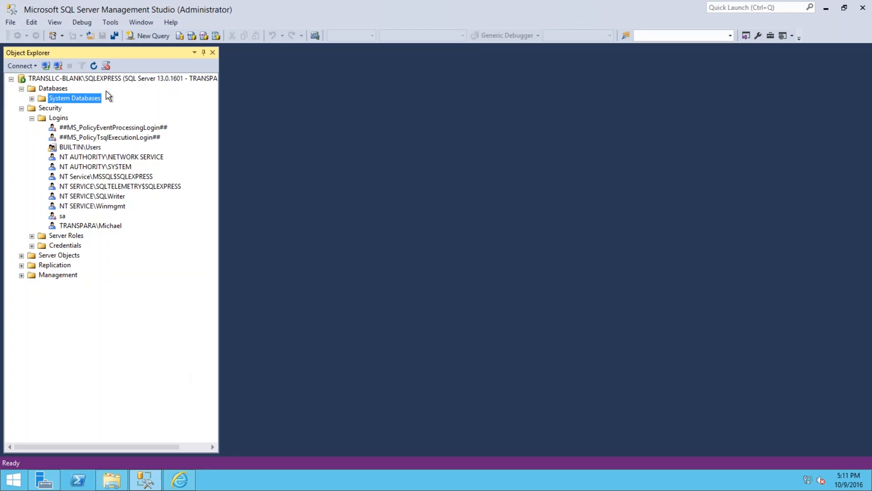
left_click(32, 118)
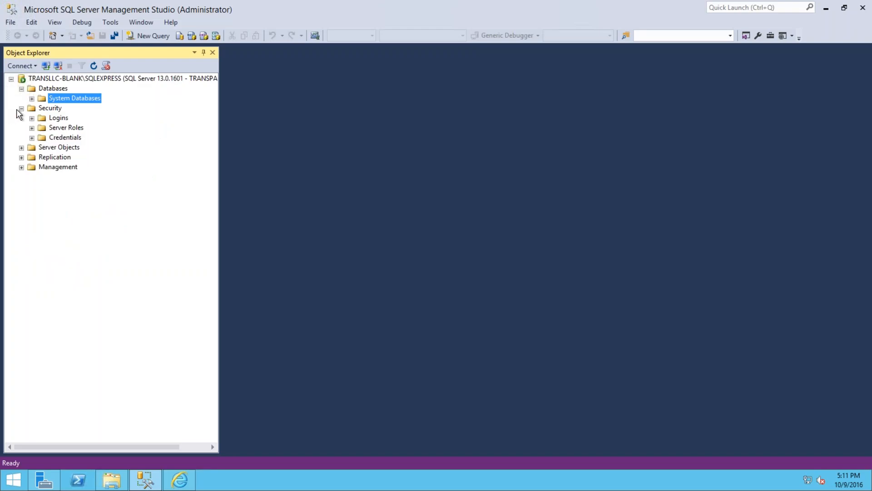
left_click(21, 109)
left_click(59, 88)
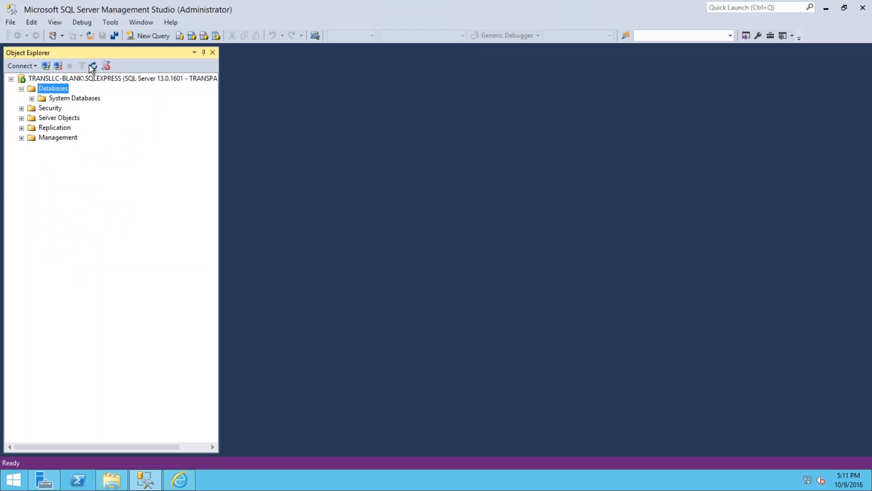
left_click(94, 66)
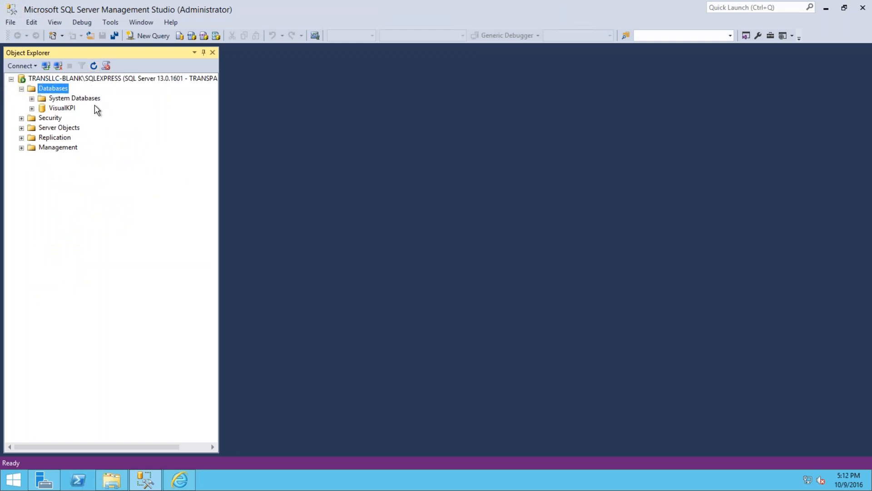
left_click(32, 108)
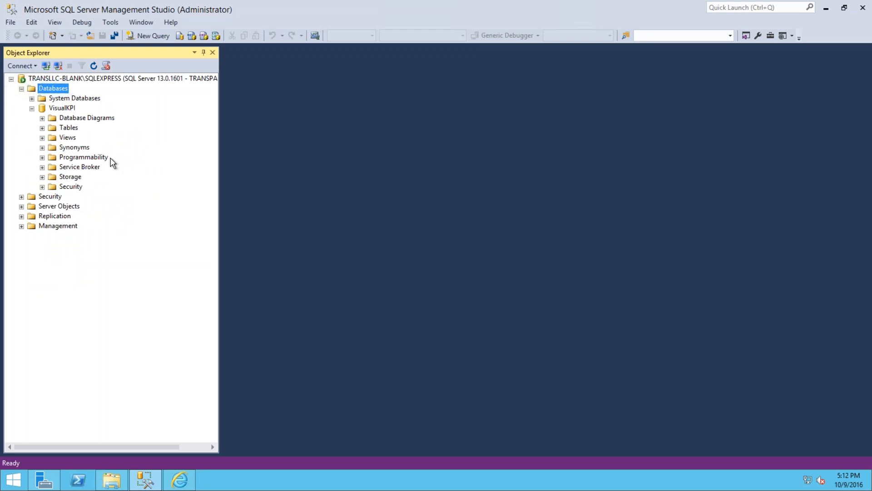
left_click(821, 9)
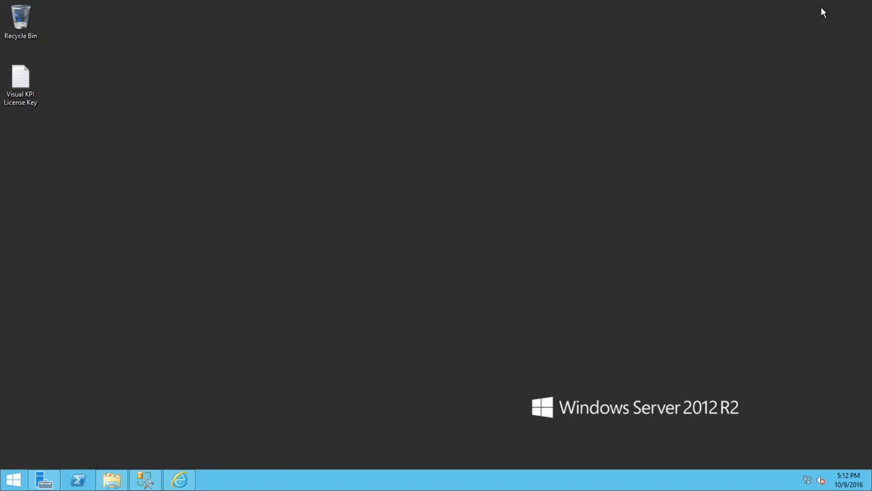